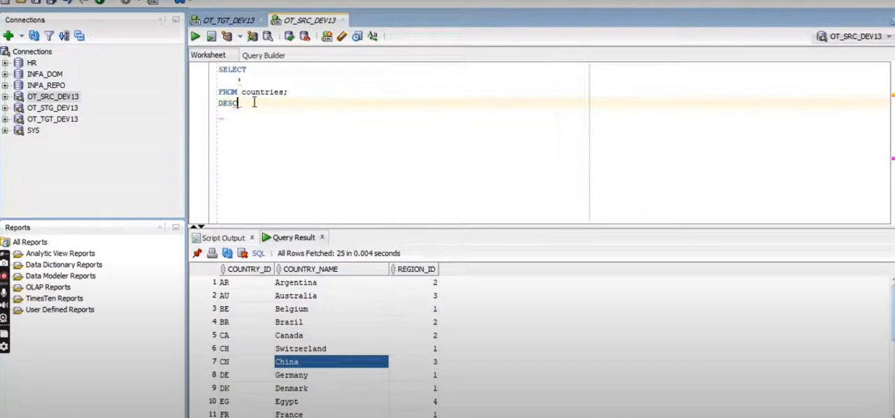
Step: Describe the countries table with DESC countries; in the OT_SRC_DEV13 worksheet and select its column definitions in the output
{"action": "type", "text": "cou"}
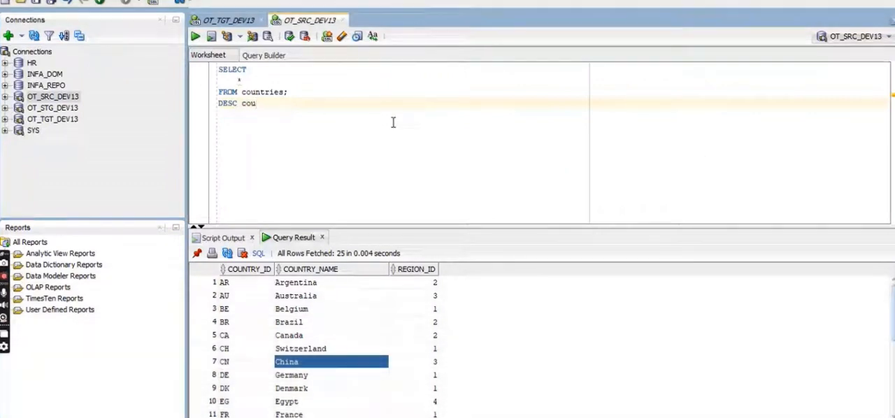
{"action": "type", "text": "ntries;"}
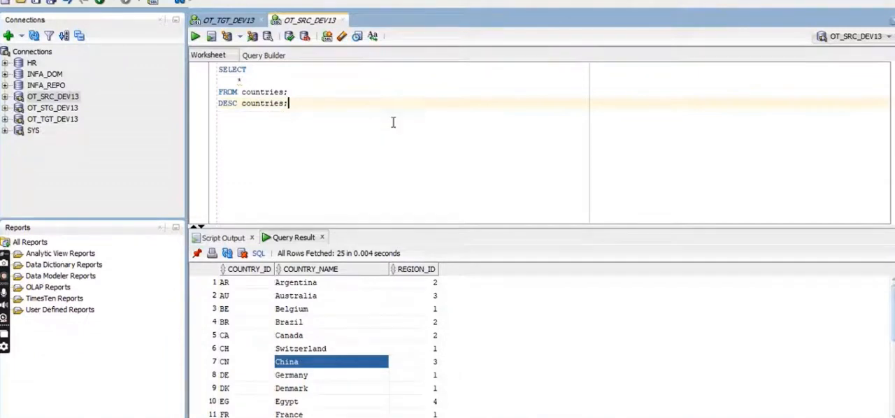
{"action": "key", "text": "ctrl+Return"}
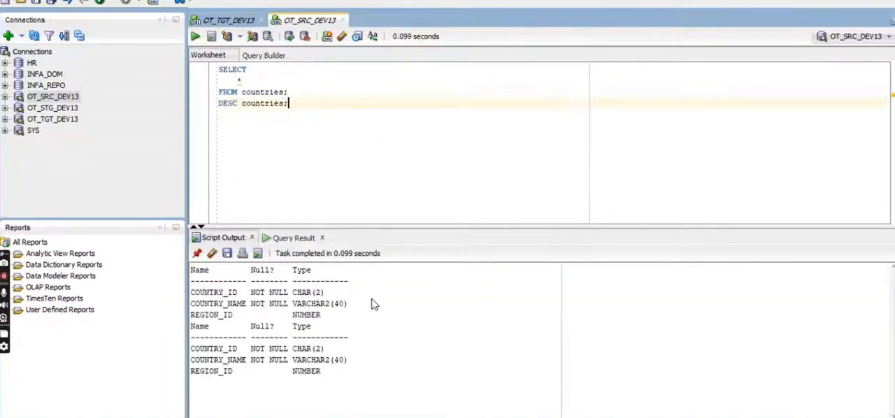
{"action": "left_click_drag", "start_coordinate": [332, 384], "coordinate": [185, 352]}
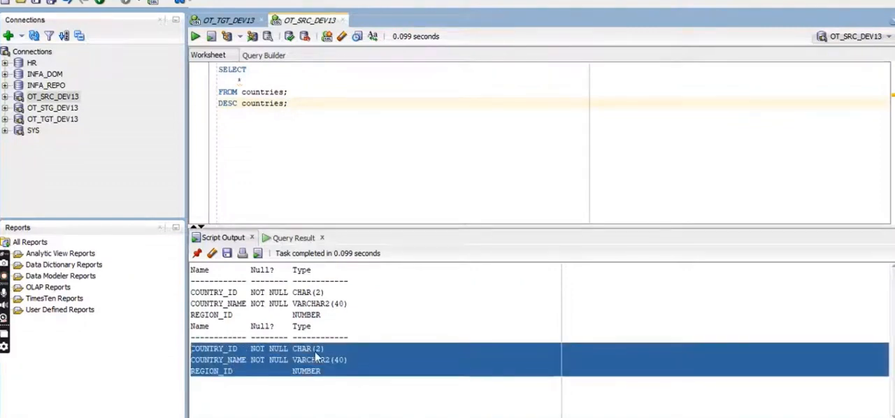
Step: In the OT_TGT_DEV13 worksheet, start a CREATE TABLE statement with the copied country column definitions and remove the three old select queries
{"action": "left_click", "coordinate": [231, 20]}
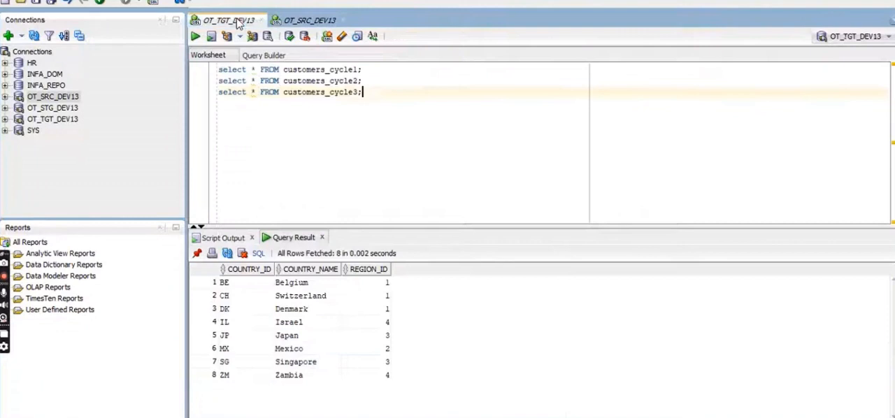
{"action": "key", "text": "Return"}
{"action": "type", "text": "create"}
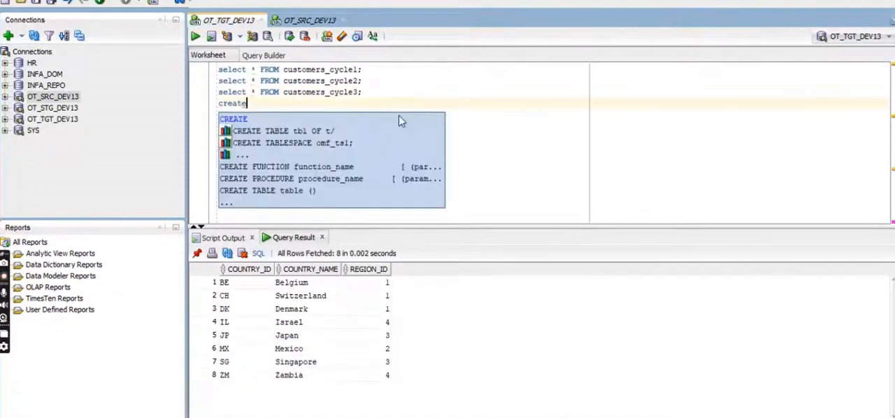
{"action": "key", "text": "Return"}
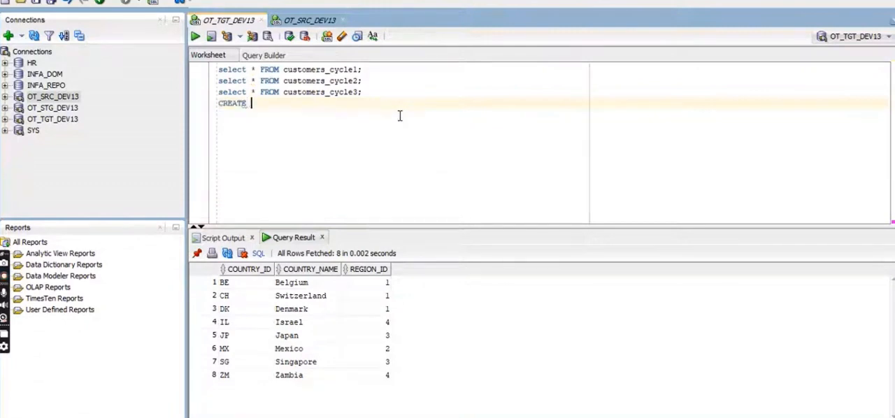
{"action": "type", "text": "TABLE COUNTRY_ID  NOT NULL CHAR(2"}
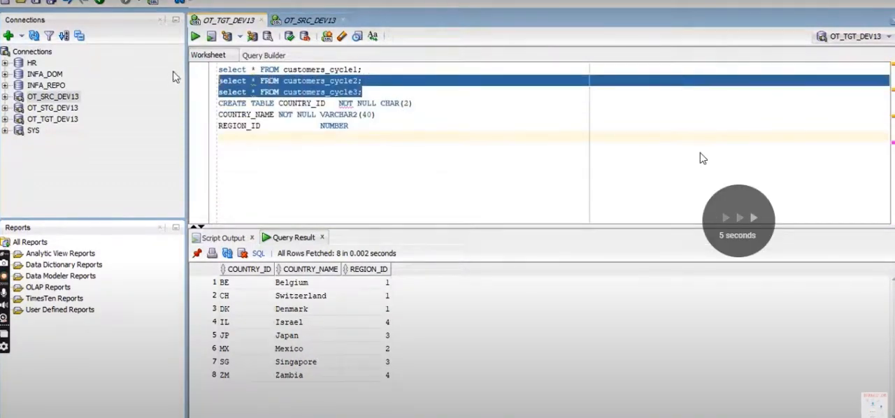
{"action": "key", "text": "shift+Up"}
{"action": "key", "text": "Delete"}
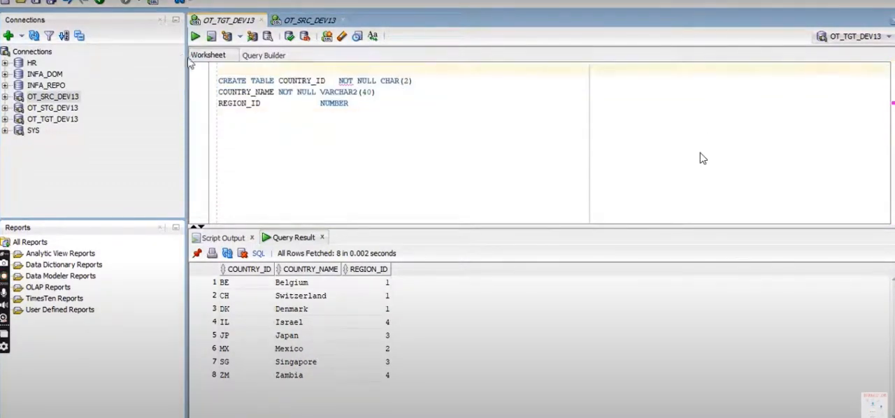
Step: Name the table countries_every4th and define COUNTRY_ID as CHAR(2), COUNTRY_NAME as VARCHAR2(40) and REGION_ID as NUMBER, without NOT NULL
{"action": "type", "text": "countrie"}
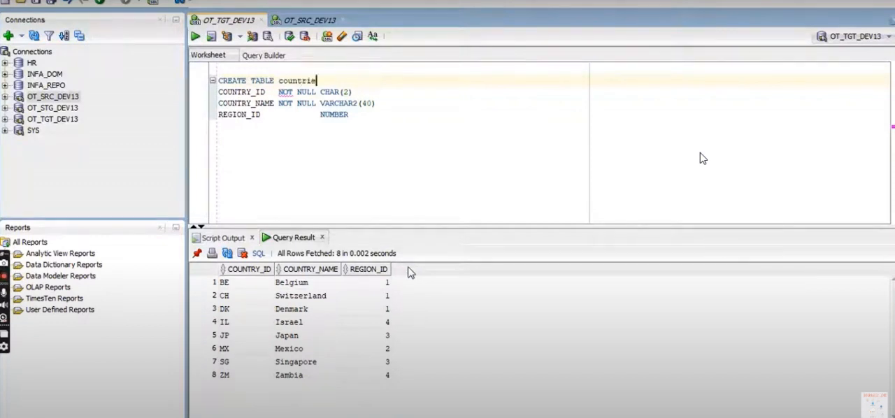
{"action": "type", "text": "s_every"}
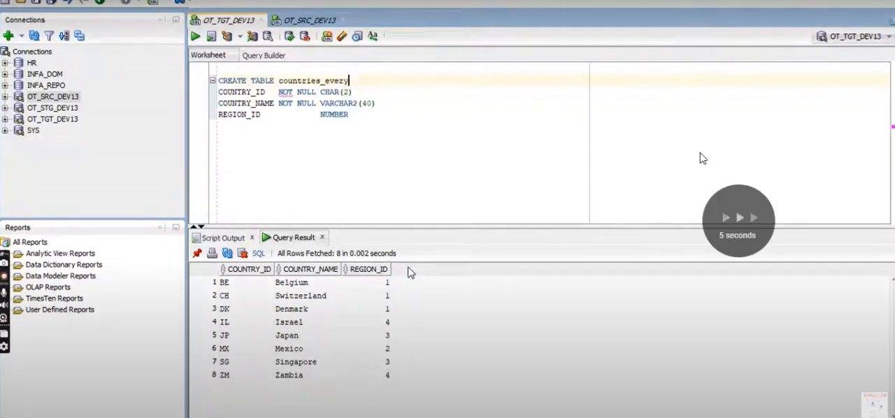
{"action": "type", "text": "4th"}
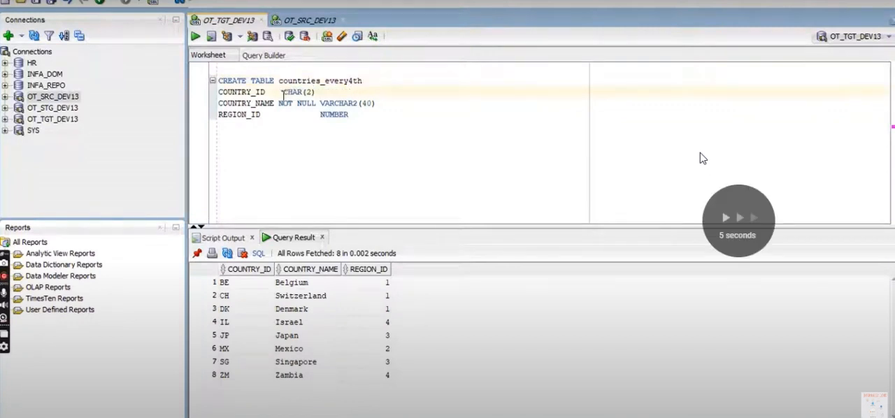
{"action": "key", "text": "Return"}
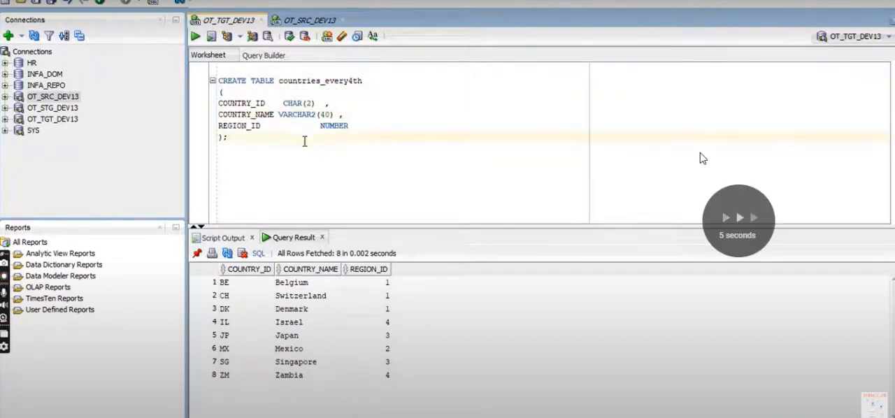
Step: Run the CREATE TABLE statement for countries_every4th, and replace it in the worksheet with a select query and run that
{"action": "key", "text": "ctrl+a"}
{"action": "key", "text": "F5"}
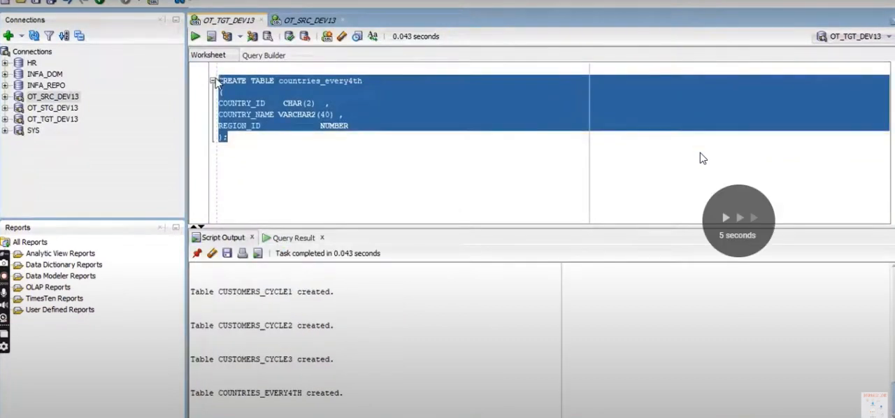
{"action": "key", "text": "Delete"}
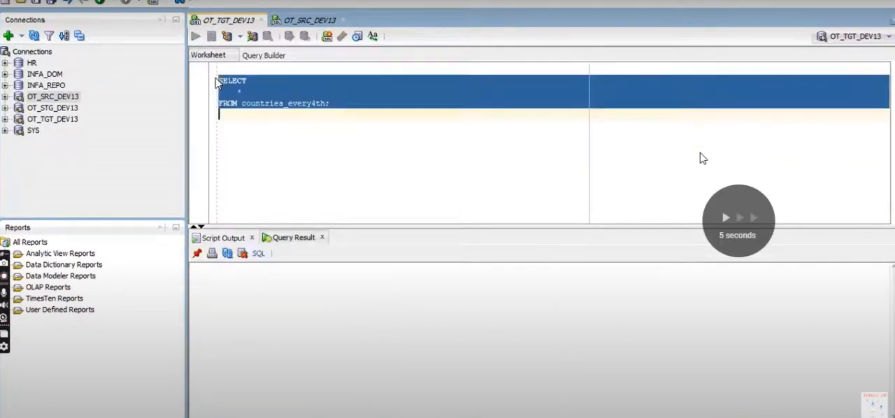
{"action": "key", "text": "ctrl+Return"}
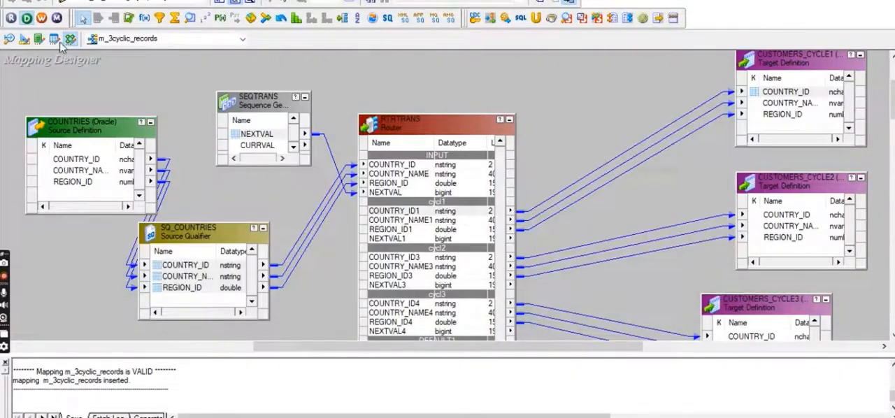
Step: Switch to the Informatica Designer's Target Designer and import the COUNTRIES_EVERY4TH table from ODBC_OT_TGT_DEV13 as a target
{"action": "left_click", "coordinate": [24, 39]}
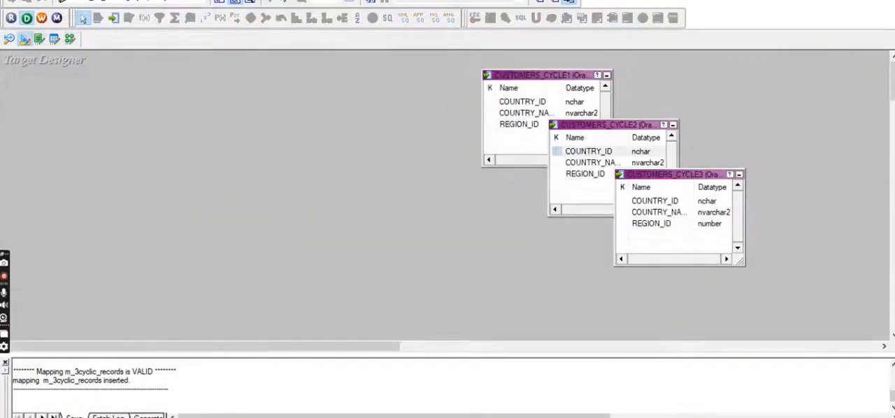
{"action": "left_click", "coordinate": [228, 0]}
{"action": "left_click", "coordinate": [256, 1]}
{"action": "left_click", "coordinate": [513, 155]}
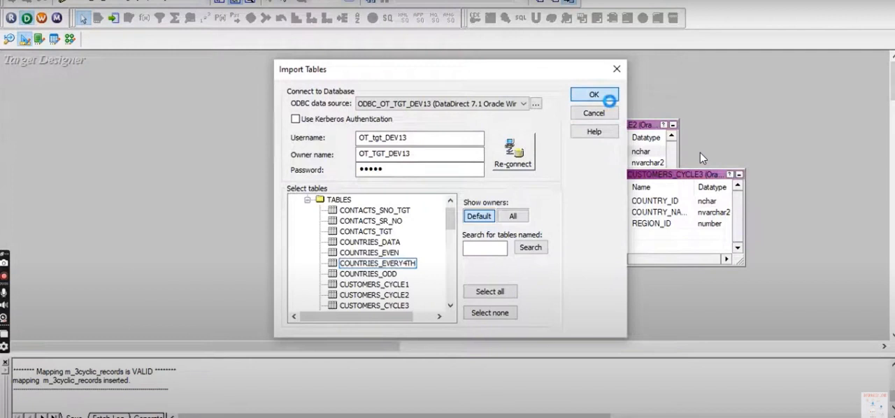
{"action": "left_click", "coordinate": [593, 94]}
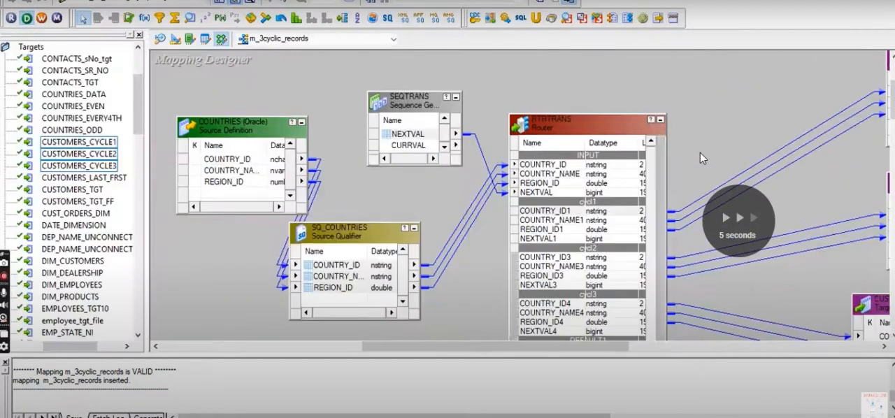
Step: Create a mapping named m_evry4th_record and place the COUNTRIES_EVERY4TH target and the COUNTRIES source in it
{"action": "left_click", "coordinate": [235, 0]}
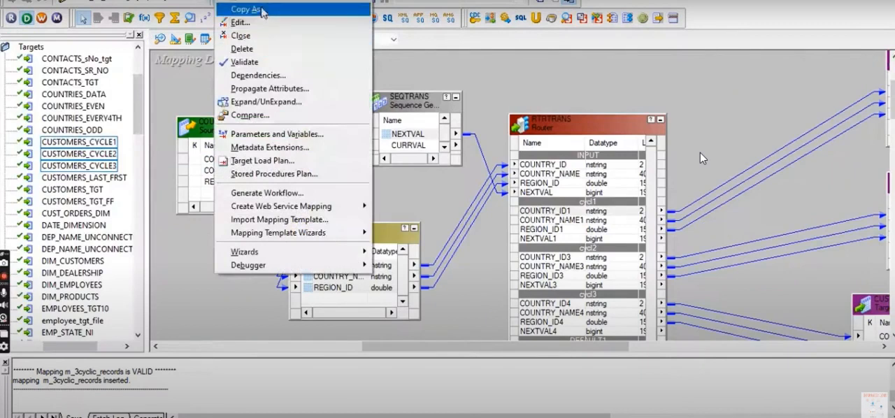
{"action": "left_click", "coordinate": [261, 1]}
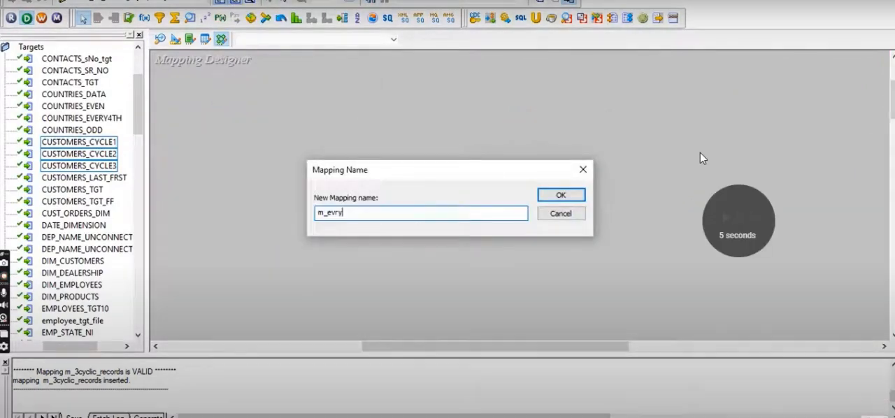
{"action": "type", "text": "4th_records"}
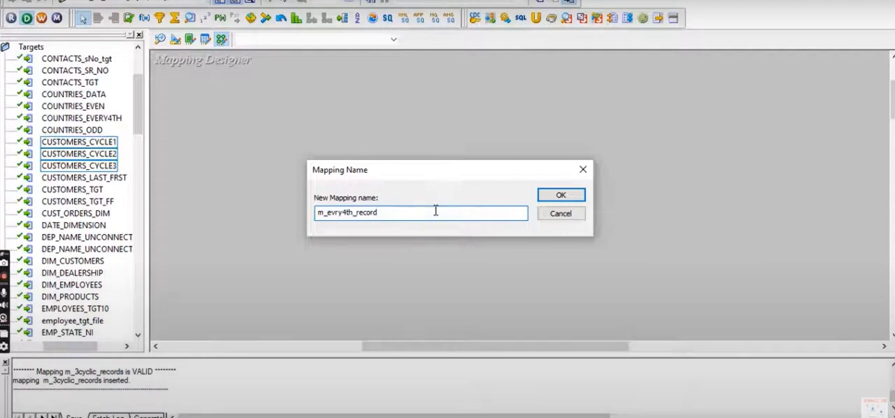
{"action": "key", "text": "Return"}
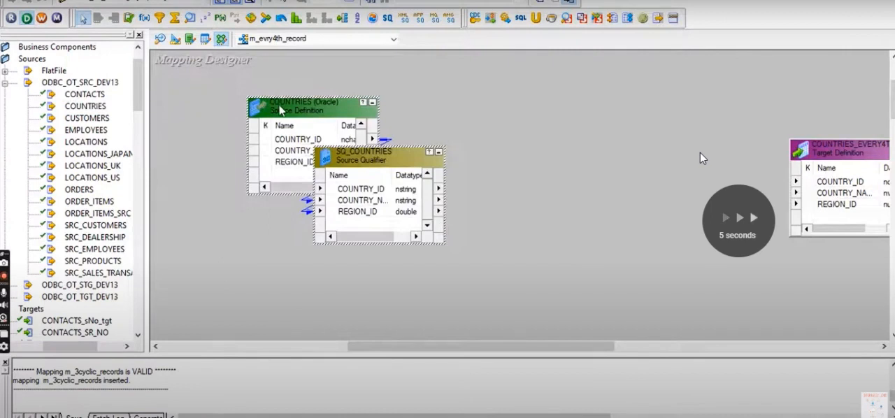
{"action": "left_click_drag", "start_coordinate": [279, 111], "coordinate": [207, 106]}
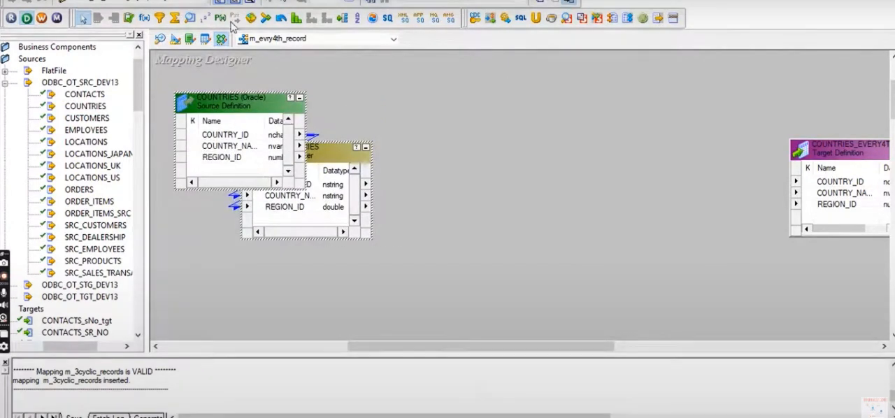
Step: Add a Sequence Generator transformation between source and target and set its Start Value to 1 and End Value to 4
{"action": "left_click", "coordinate": [206, 21]}
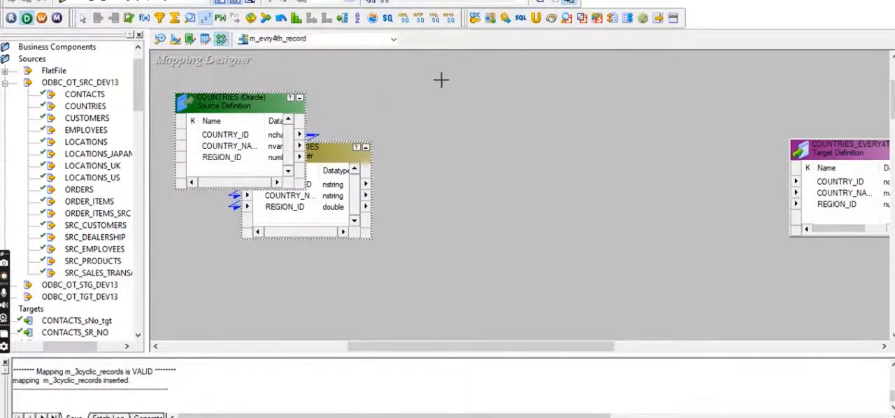
{"action": "left_click", "coordinate": [429, 66]}
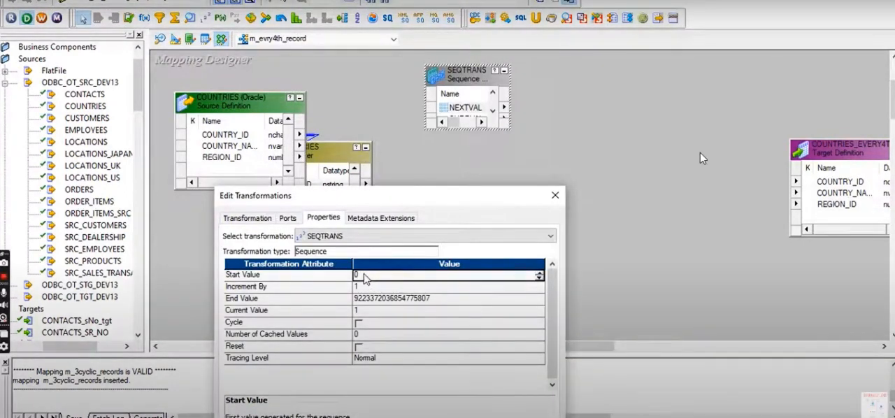
{"action": "left_click", "coordinate": [362, 275]}
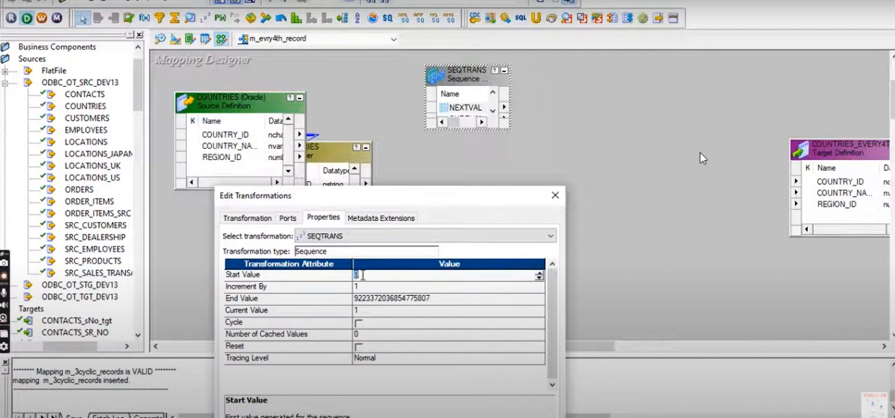
{"action": "type", "text": "1"}
{"action": "left_click", "coordinate": [433, 298]}
{"action": "double_click", "coordinate": [433, 298]}
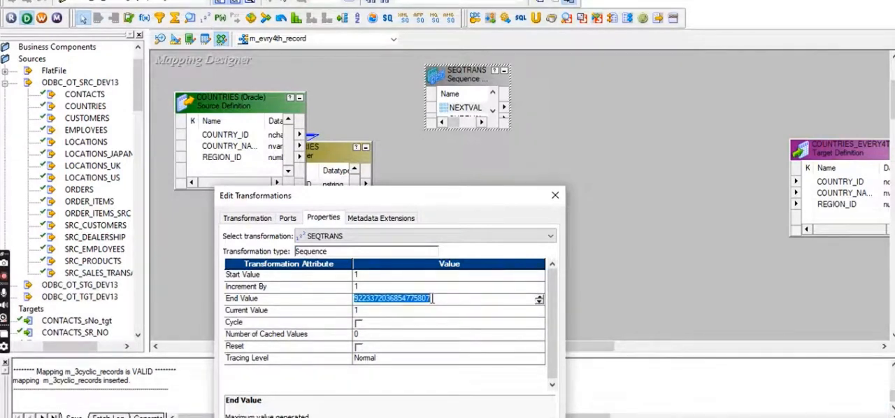
{"action": "type", "text": "4"}
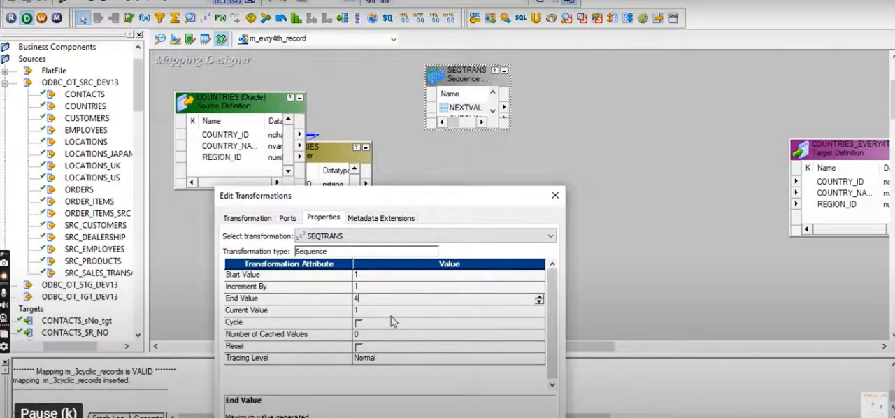
Step: Apply the Sequence Generator settings, enable its Cycle option with Reset left off, and confirm the properties
{"action": "left_click", "coordinate": [358, 348]}
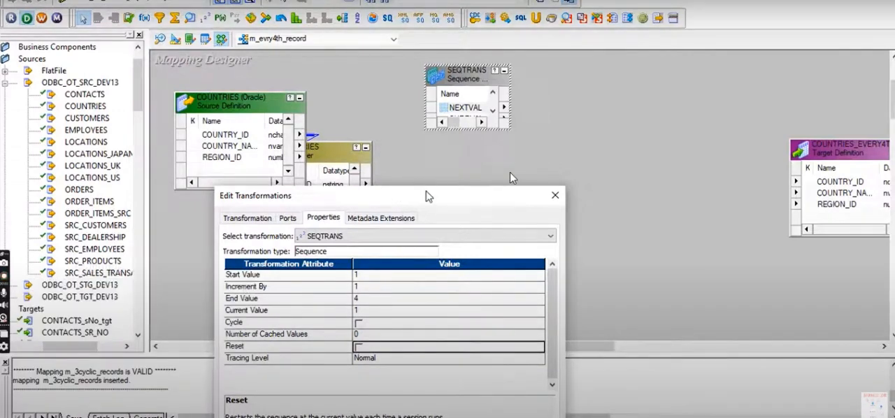
{"action": "left_click_drag", "start_coordinate": [428, 196], "coordinate": [425, 141]}
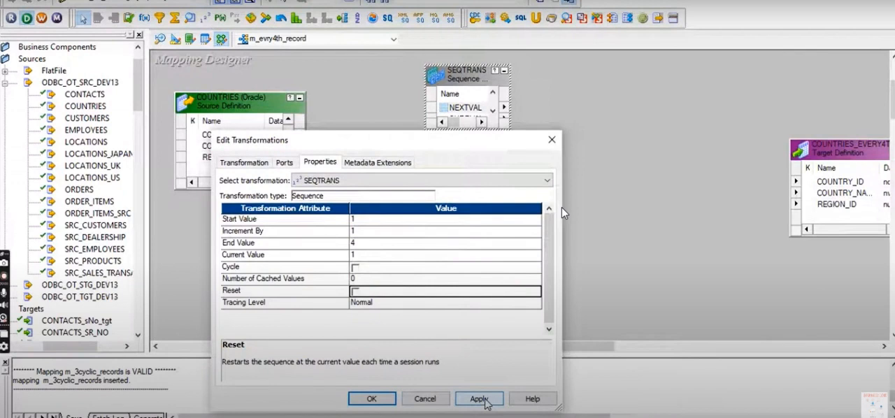
{"action": "left_click", "coordinate": [484, 400]}
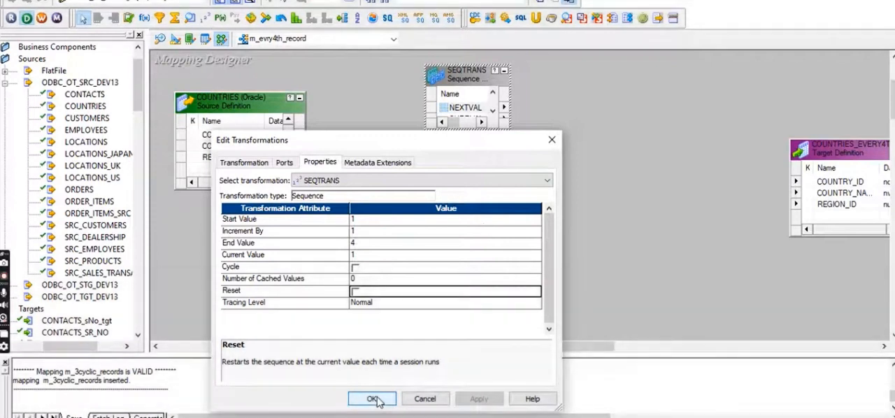
{"action": "left_click", "coordinate": [355, 268]}
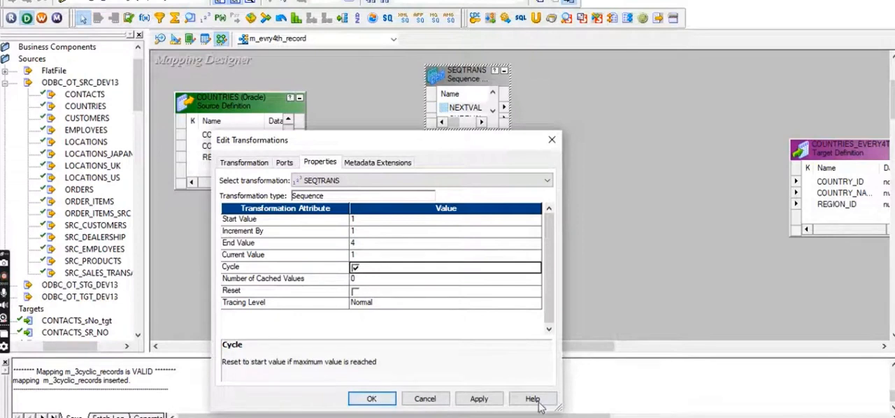
{"action": "left_click", "coordinate": [372, 398]}
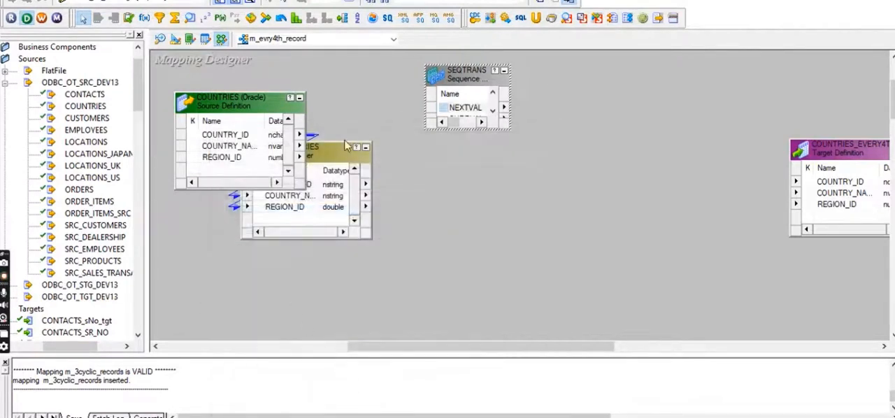
Step: Add an Expression transformation between the Source Qualifier and the COUNTRIES_EVERY4TH target
{"action": "left_click", "coordinate": [145, 19]}
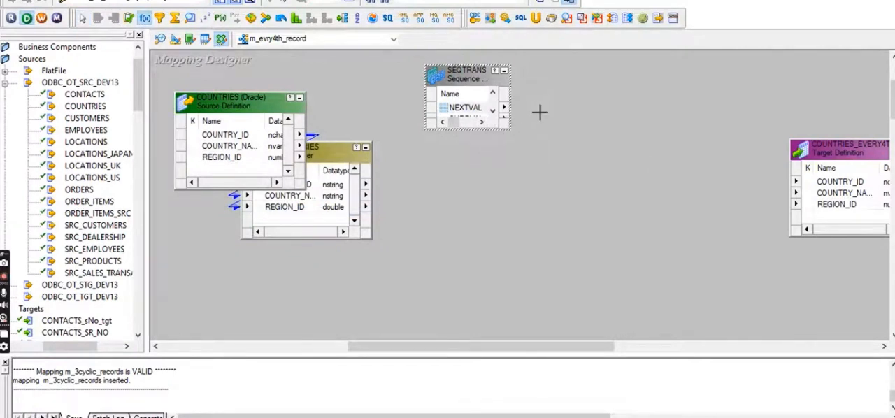
{"action": "left_click_drag", "start_coordinate": [533, 130], "coordinate": [637, 292]}
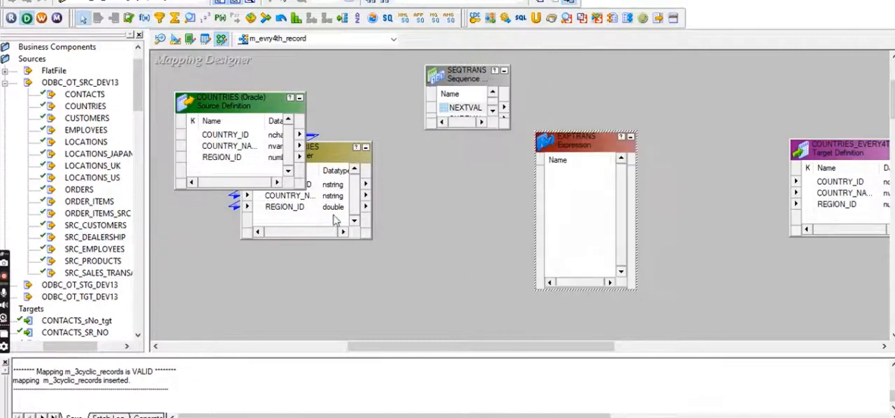
Step: Link COUNTRY_ID, COUNTRY_NAME and REGION_ID from the Source Qualifier and NEXTVAL from the Sequence Generator into the Expression transformation
{"action": "left_click", "coordinate": [307, 185]}
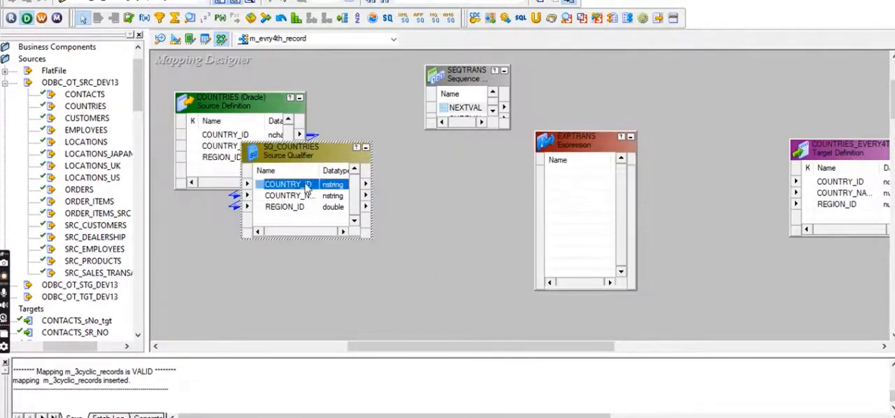
{"action": "left_click", "coordinate": [296, 208], "text": "shift"}
{"action": "left_click_drag", "start_coordinate": [296, 195], "coordinate": [556, 175]}
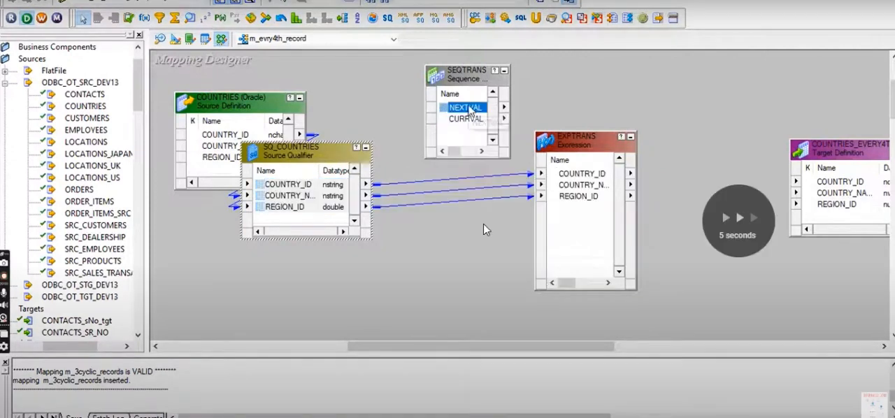
{"action": "left_click_drag", "start_coordinate": [465, 107], "coordinate": [575, 232]}
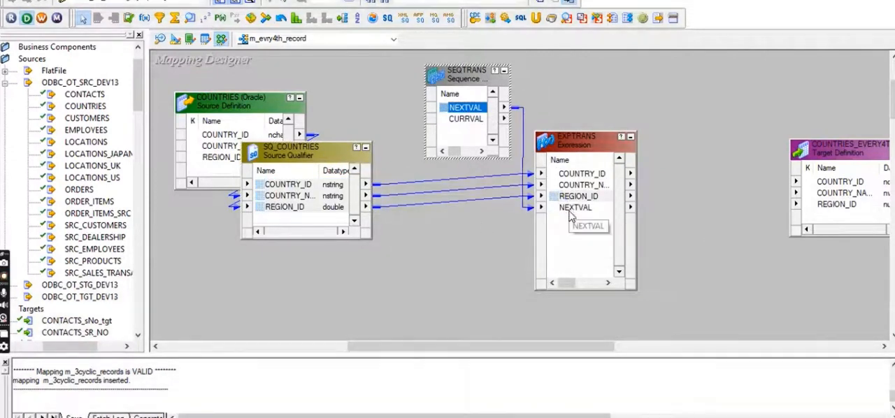
Step: Add a Filter transformation before the target and link COUNTRY_ID, COUNTRY_NAME and REGION_ID from the Expression into it
{"action": "left_click_drag", "start_coordinate": [861, 159], "coordinate": [837, 116]}
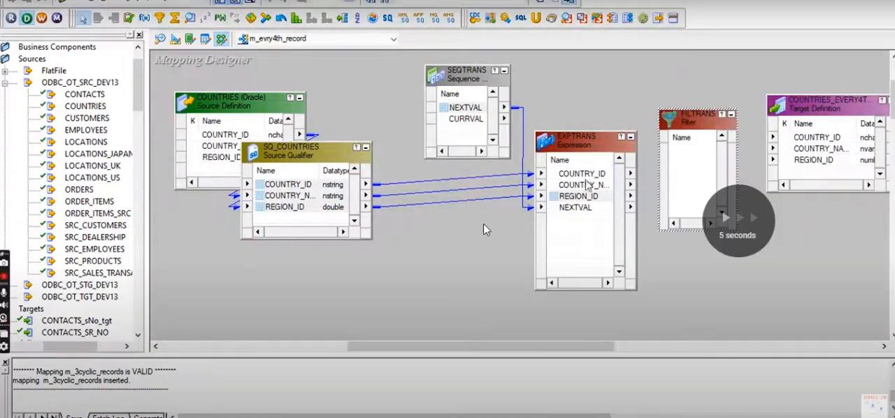
{"action": "left_click", "coordinate": [583, 175]}
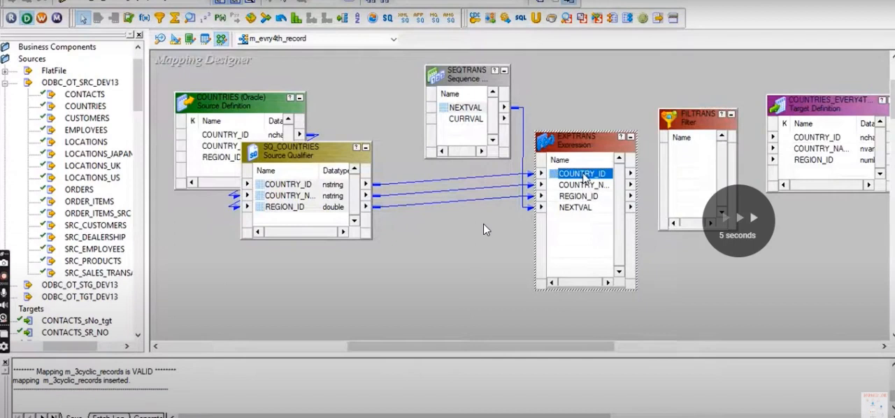
{"action": "left_click", "coordinate": [583, 196], "text": "shift"}
{"action": "left_click_drag", "start_coordinate": [583, 196], "coordinate": [696, 165]}
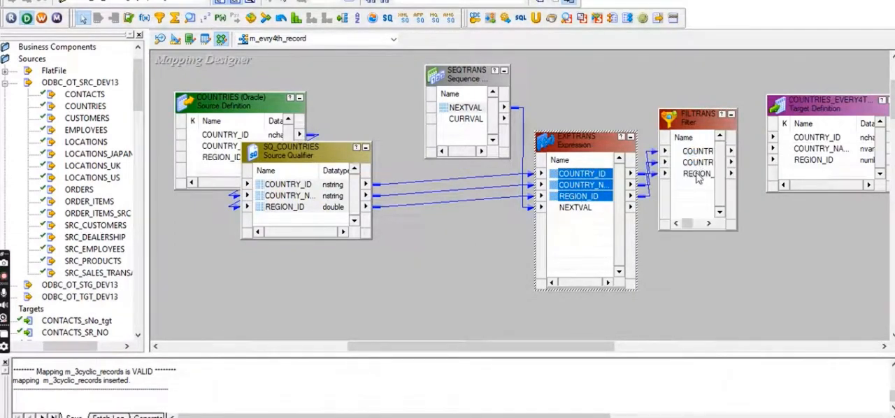
{"action": "double_click", "coordinate": [692, 202]}
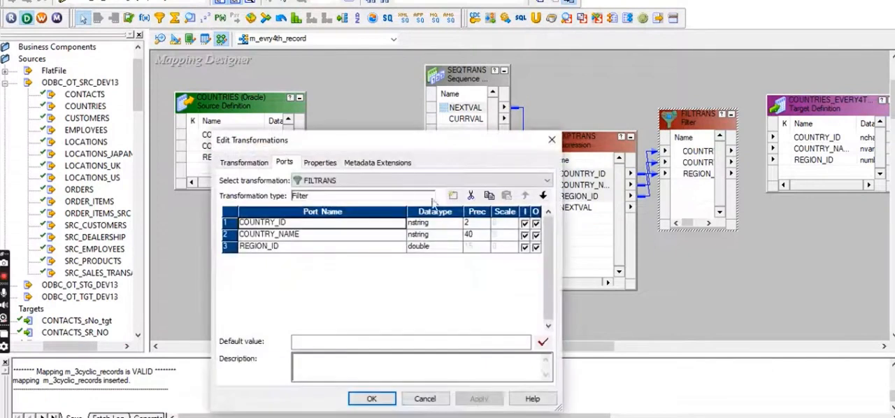
{"action": "left_click", "coordinate": [325, 165]}
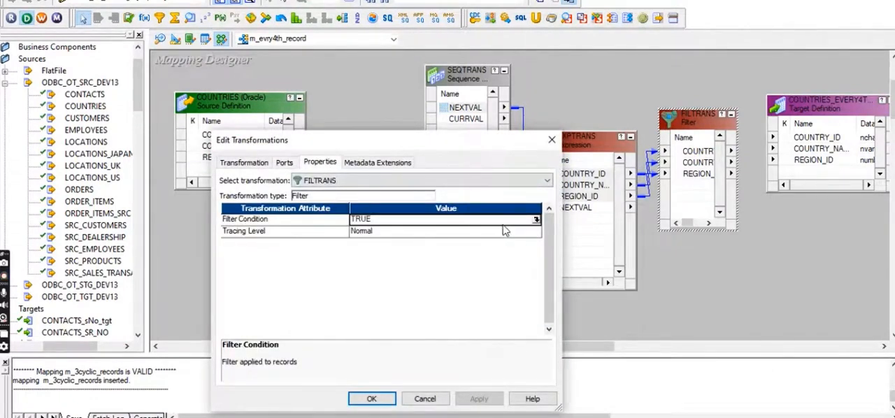
{"action": "left_click", "coordinate": [536, 222]}
{"action": "left_click_drag", "start_coordinate": [307, 118], "coordinate": [256, 112]}
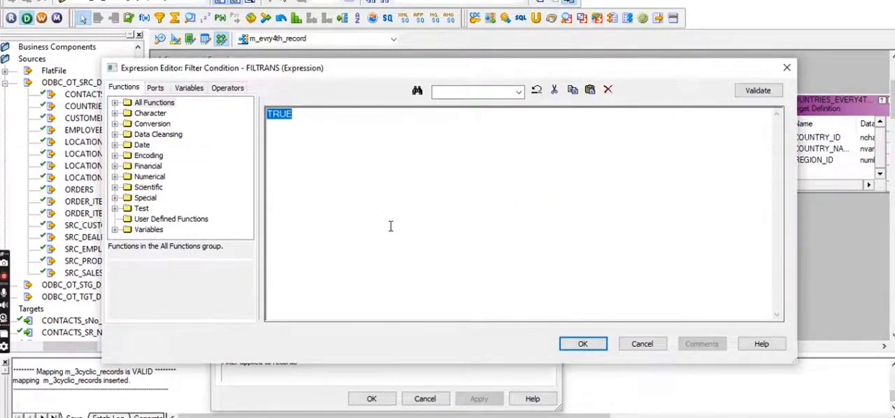
{"action": "left_click", "coordinate": [155, 90]}
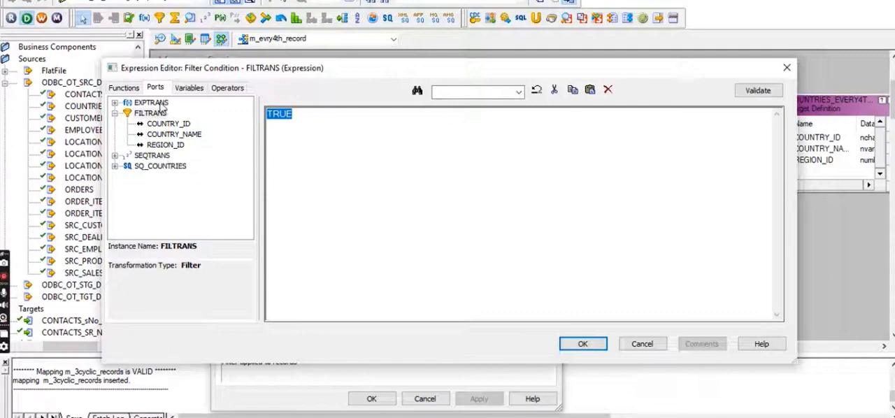
{"action": "left_click", "coordinate": [184, 91]}
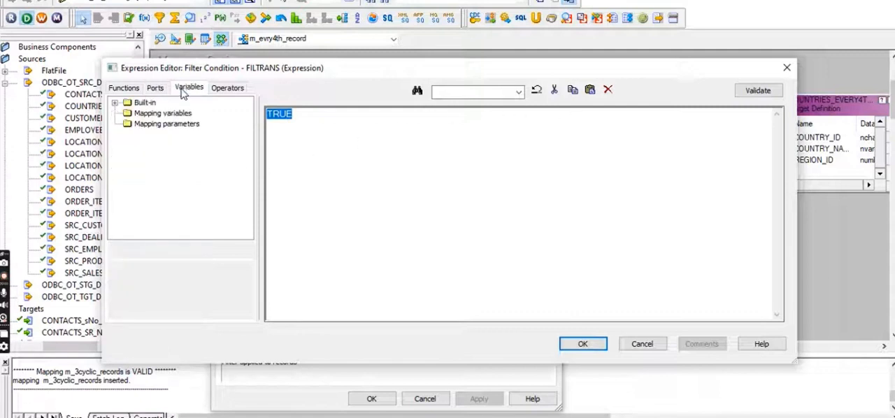
{"action": "left_click", "coordinate": [223, 88]}
{"action": "left_click", "coordinate": [155, 88]}
{"action": "left_click", "coordinate": [132, 89]}
{"action": "left_click", "coordinate": [158, 89]}
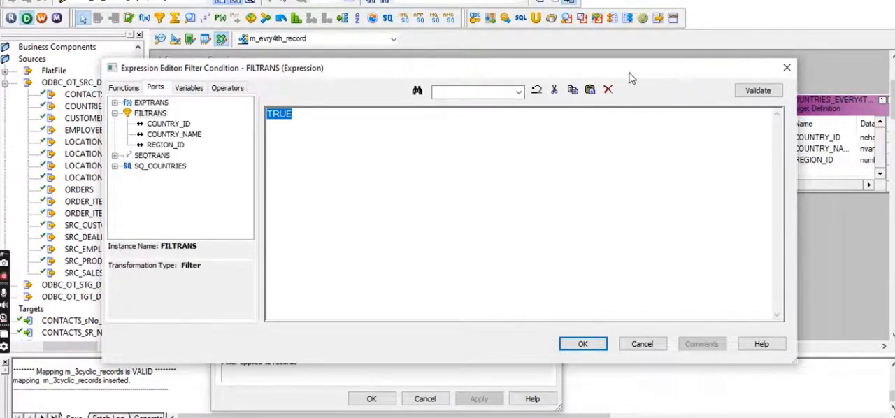
{"action": "left_click", "coordinate": [786, 69]}
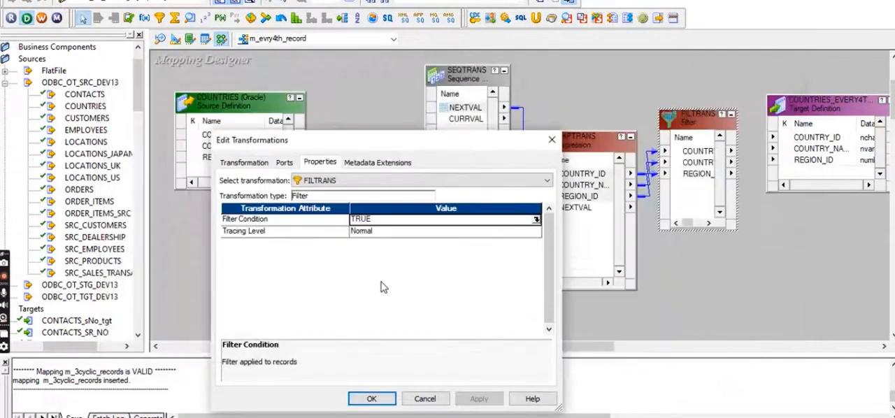
{"action": "left_click", "coordinate": [551, 140]}
Step: Link NEXTVAL from the Expression into the Filter transformation and set its filter condition to NEXTVAL=4
{"action": "left_click_drag", "start_coordinate": [575, 207], "coordinate": [690, 176]}
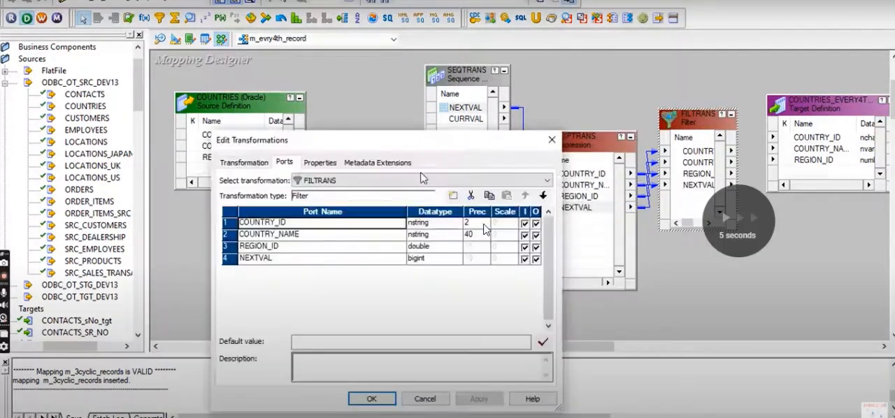
{"action": "left_click", "coordinate": [310, 163]}
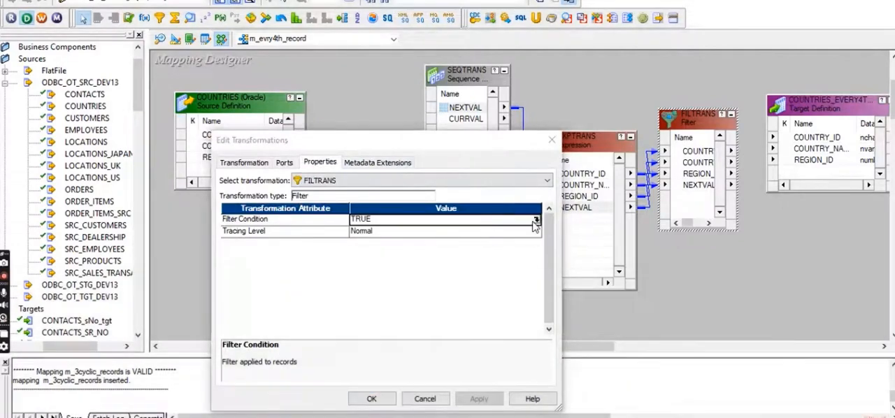
{"action": "left_click", "coordinate": [536, 221]}
{"action": "double_click", "coordinate": [308, 116]}
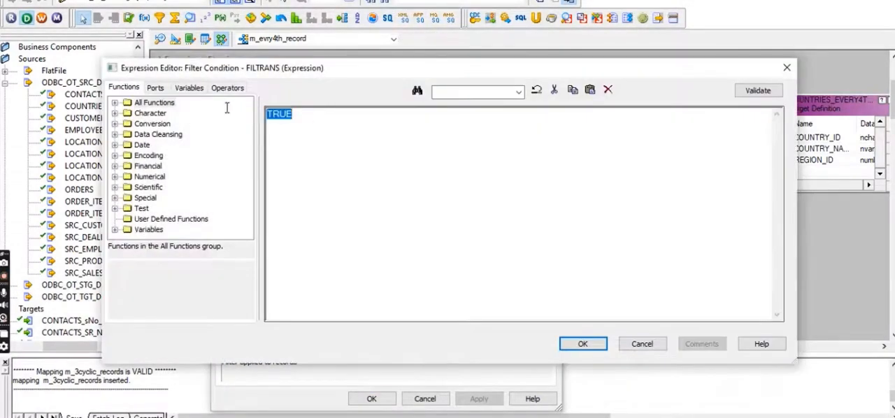
{"action": "left_click", "coordinate": [155, 88]}
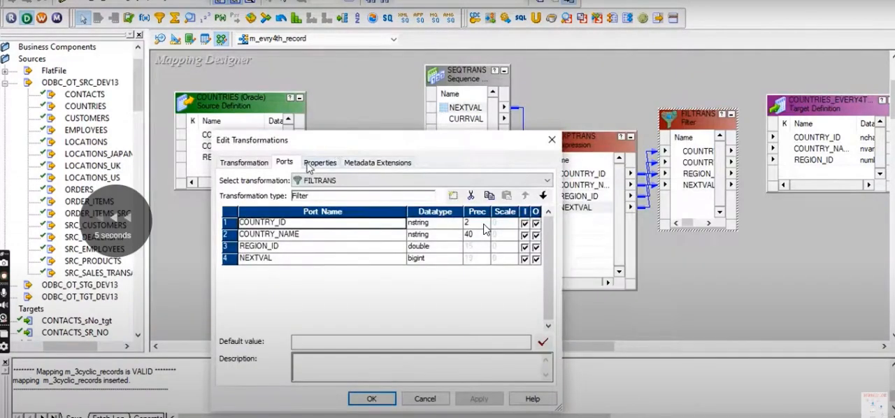
{"action": "left_click", "coordinate": [320, 162]}
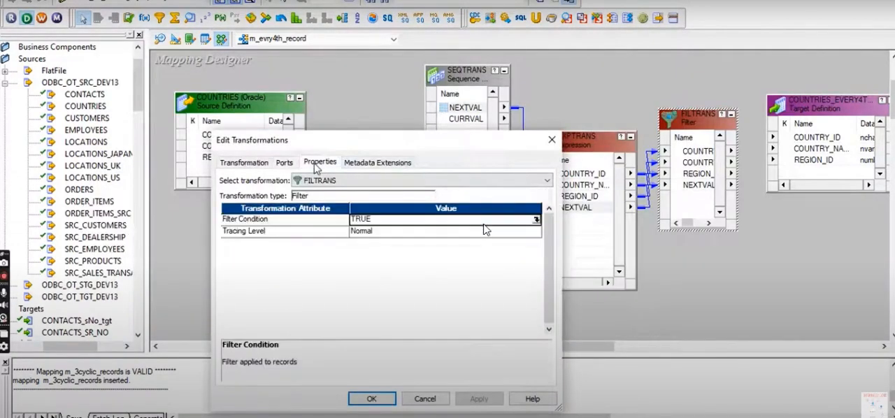
{"action": "left_click", "coordinate": [536, 221]}
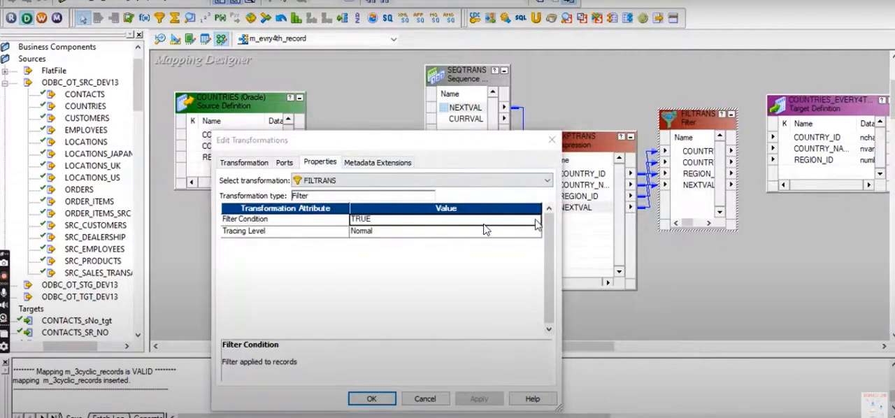
{"action": "double_click", "coordinate": [309, 116]}
{"action": "left_click", "coordinate": [156, 88]}
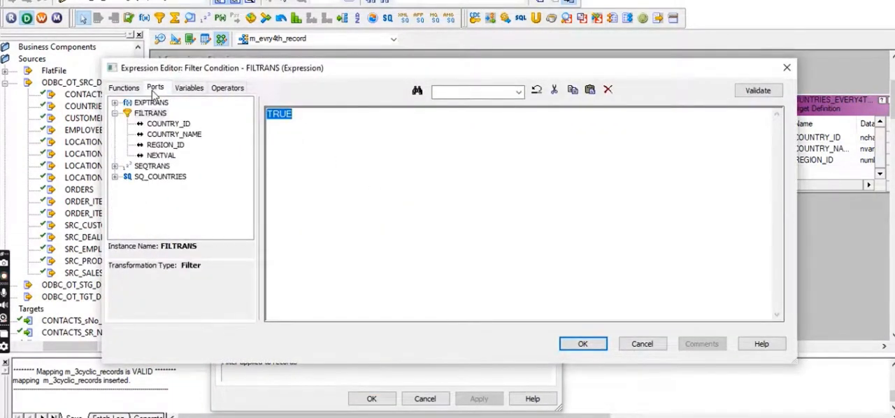
{"action": "left_click", "coordinate": [160, 155]}
{"action": "double_click", "coordinate": [151, 157]}
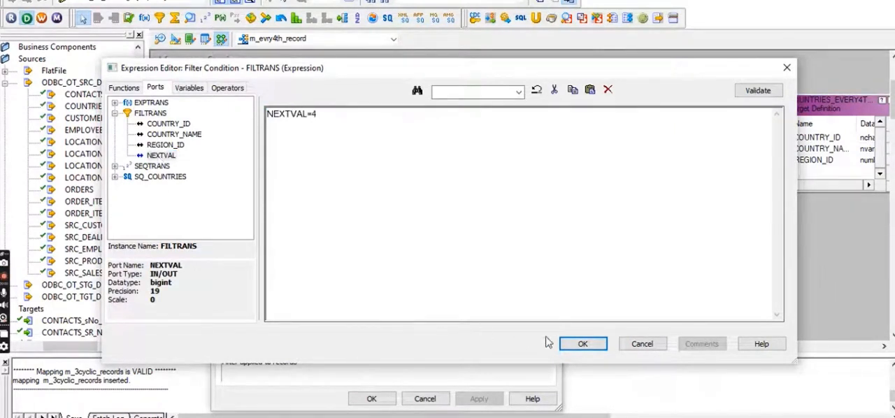
Step: Validate the filter condition and confirm the Filter transformation's properties
{"action": "left_click", "coordinate": [758, 90]}
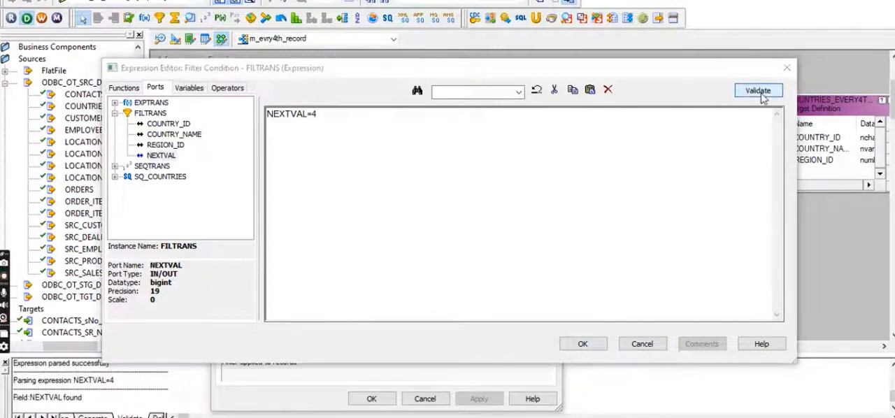
{"action": "left_click", "coordinate": [498, 234]}
{"action": "left_click", "coordinate": [581, 343]}
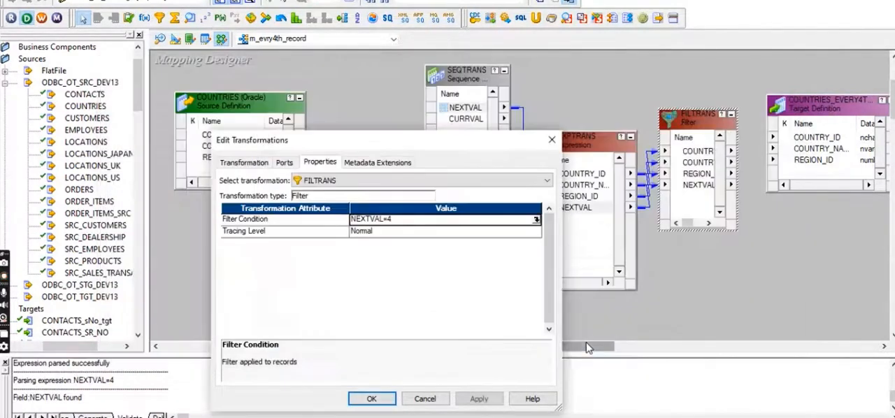
{"action": "left_click", "coordinate": [284, 162]}
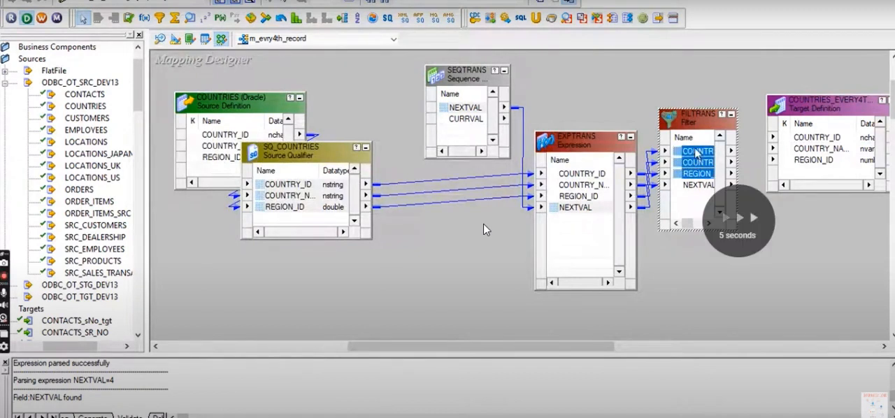
Step: Link the Filter's country ports to the COUNTRIES_EVERY4TH target and save the mapping with its objects arranged as icons
{"action": "left_click_drag", "start_coordinate": [696, 154], "coordinate": [738, 140]}
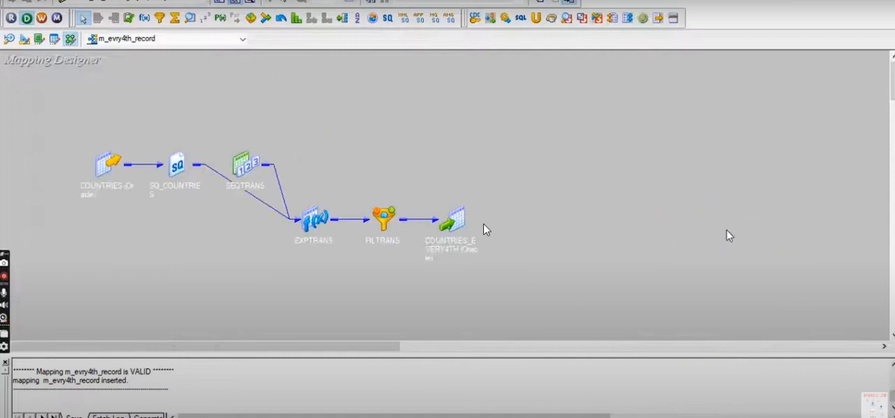
{"action": "right_click", "coordinate": [433, 148]}
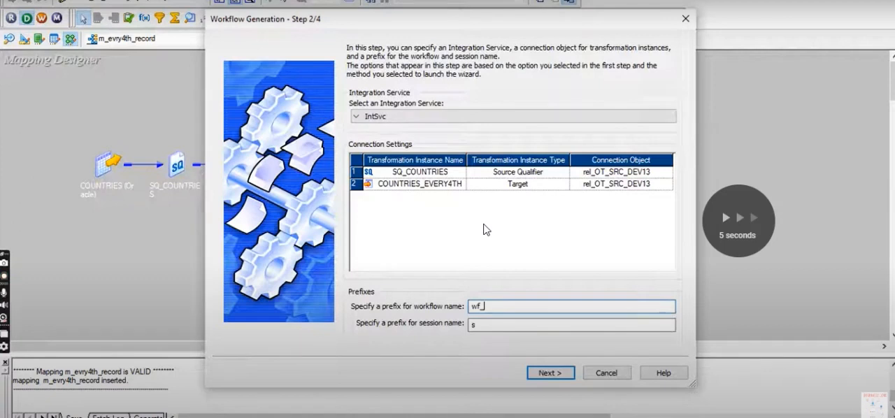
{"action": "type", "text": "s"}
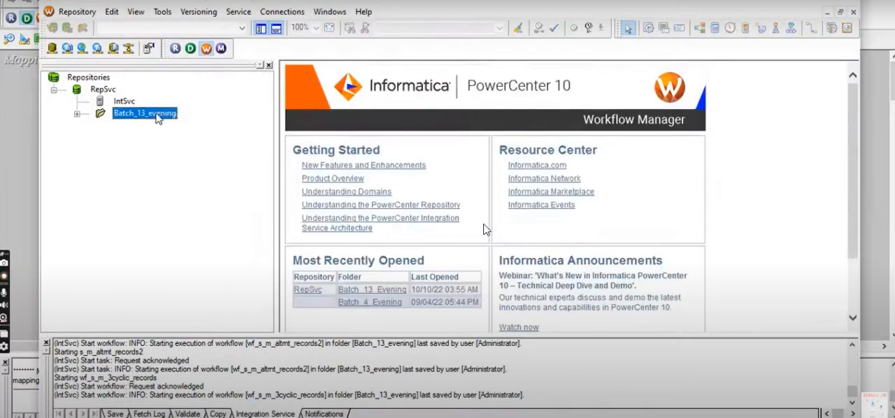
Step: Switch to Workflow Manager, open the Batch_13_evening folder and expand its workflows
{"action": "right_click", "coordinate": [145, 113]}
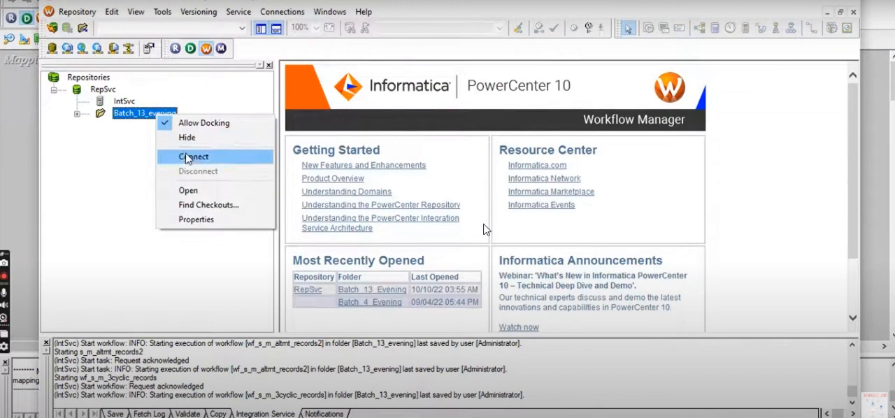
{"action": "left_click", "coordinate": [186, 190]}
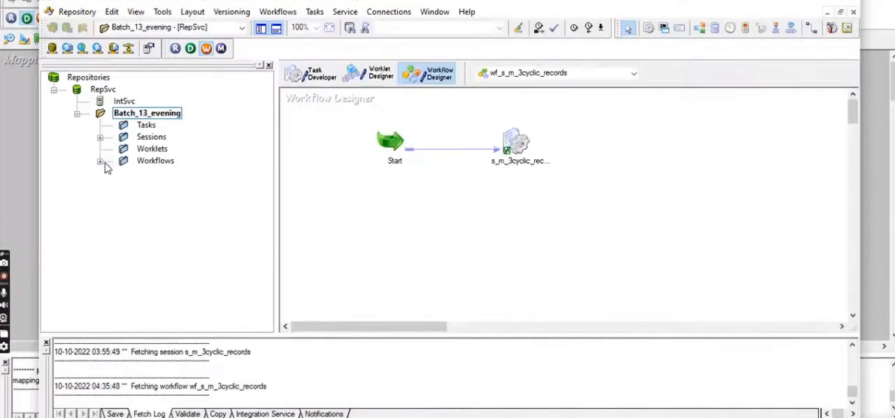
{"action": "left_click", "coordinate": [100, 160]}
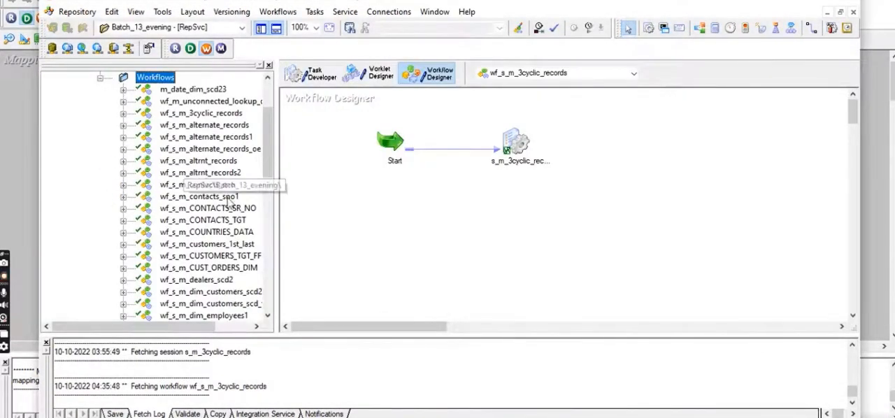
Step: Find the workflow wf_s_m_evry4th_record in the folder and load it into the Workflow Designer
{"action": "left_click", "coordinate": [268, 316]}
{"action": "left_click", "coordinate": [267, 316]}
{"action": "left_click", "coordinate": [267, 316]}
{"action": "left_click", "coordinate": [268, 316]}
{"action": "left_click", "coordinate": [268, 316]}
{"action": "left_click", "coordinate": [267, 316]}
{"action": "left_click", "coordinate": [268, 316]}
{"action": "left_click", "coordinate": [268, 316]}
{"action": "left_click", "coordinate": [268, 316]}
{"action": "left_click", "coordinate": [268, 316]}
{"action": "left_click", "coordinate": [268, 316]}
{"action": "left_click", "coordinate": [267, 316]}
{"action": "left_click", "coordinate": [267, 316]}
{"action": "left_click", "coordinate": [268, 316]}
{"action": "left_click", "coordinate": [268, 316]}
{"action": "left_click", "coordinate": [268, 316]}
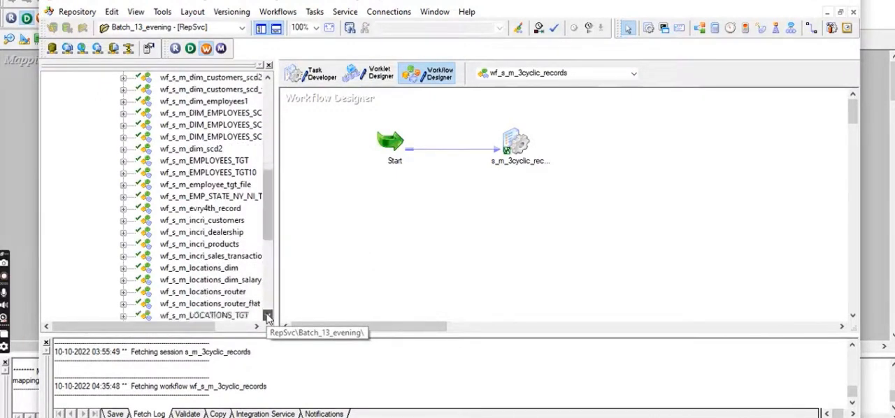
{"action": "left_click", "coordinate": [268, 316]}
{"action": "left_click", "coordinate": [267, 316]}
{"action": "left_click", "coordinate": [267, 316]}
{"action": "left_click", "coordinate": [267, 316]}
{"action": "left_click", "coordinate": [267, 316]}
{"action": "left_click", "coordinate": [268, 316]}
{"action": "left_click", "coordinate": [268, 316]}
{"action": "left_click", "coordinate": [268, 316]}
{"action": "left_click", "coordinate": [268, 316]}
{"action": "left_click", "coordinate": [268, 316]}
{"action": "left_click", "coordinate": [268, 316]}
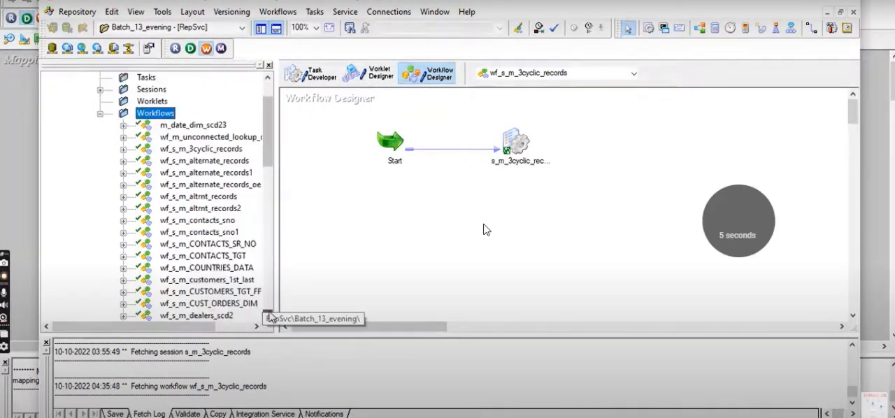
{"action": "left_click", "coordinate": [268, 316]}
{"action": "left_click", "coordinate": [267, 316]}
{"action": "left_click", "coordinate": [267, 316]}
{"action": "left_click", "coordinate": [268, 316]}
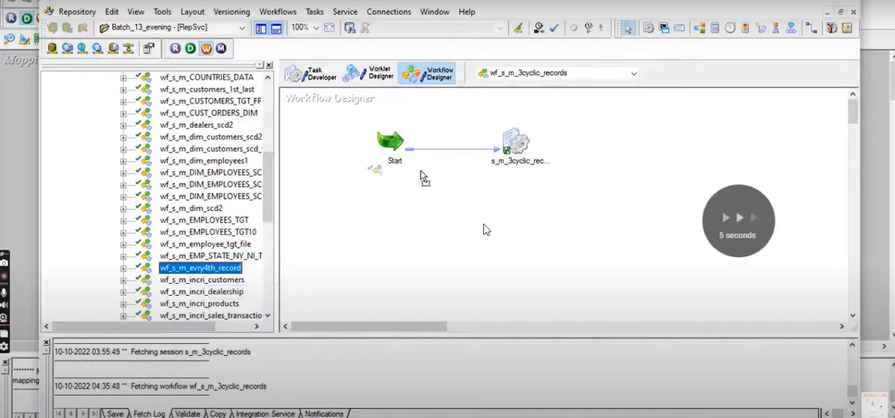
Step: Edit the s_m_evry4th_record session and set the COUNTRIES_EVERY4TH target's relational connection to rel_OT_TGT_DEV13
{"action": "double_click", "coordinate": [512, 143]}
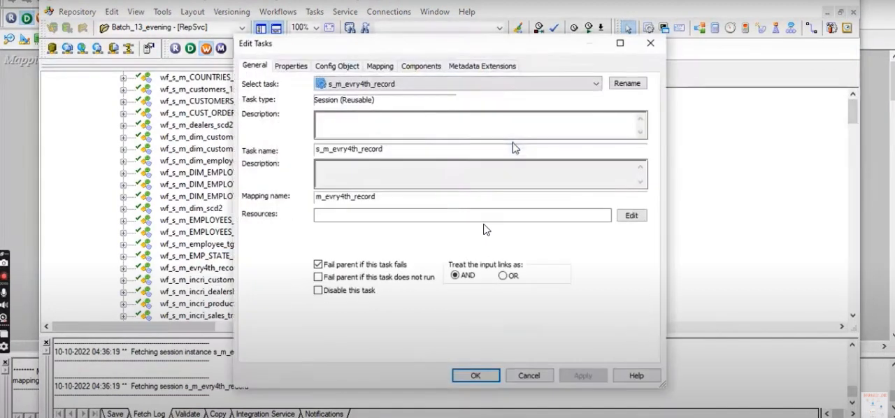
{"action": "left_click", "coordinate": [381, 67]}
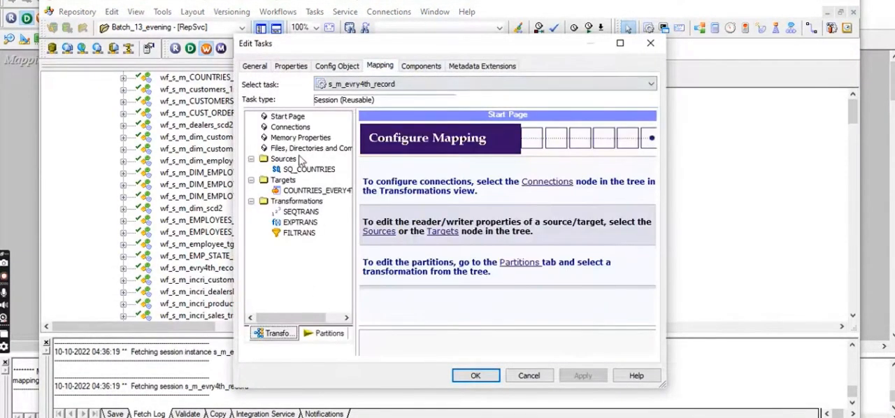
{"action": "left_click", "coordinate": [305, 170]}
{"action": "left_click", "coordinate": [314, 192]}
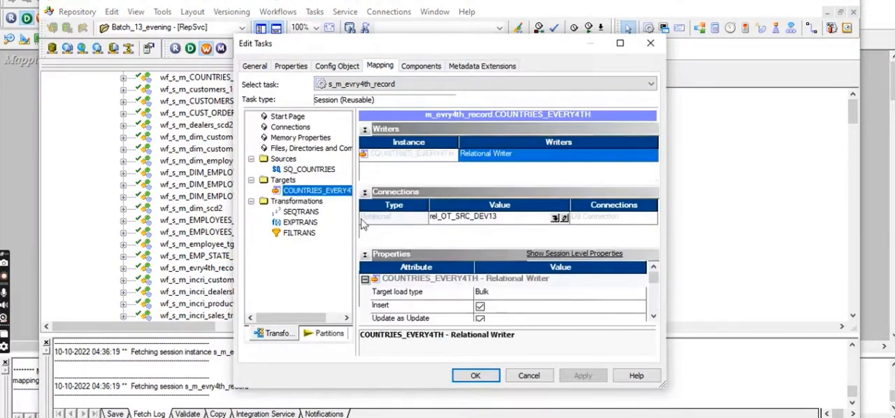
{"action": "left_click", "coordinate": [557, 219]}
{"action": "left_click", "coordinate": [423, 246]}
{"action": "left_click", "coordinate": [525, 146]}
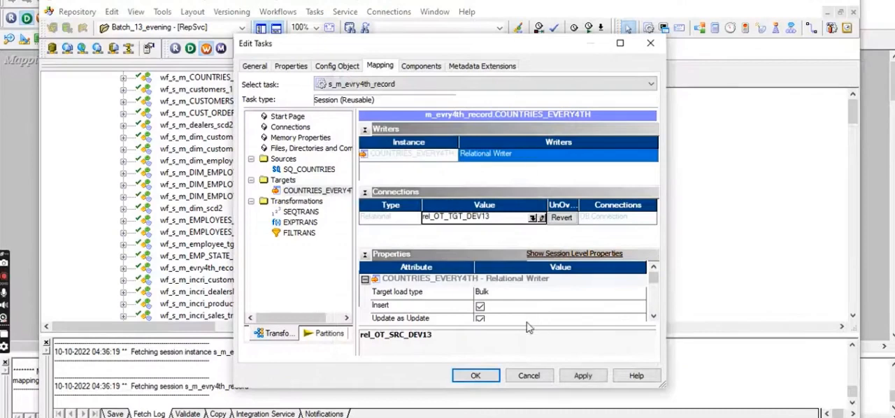
Step: Enable the truncate target table option for the COUNTRIES_EVERY4TH target and apply the session changes
{"action": "left_click", "coordinate": [493, 297]}
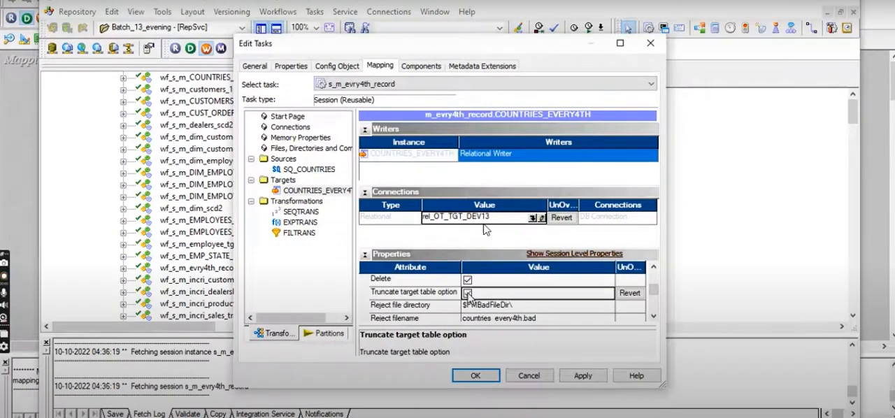
{"action": "left_click", "coordinate": [584, 378]}
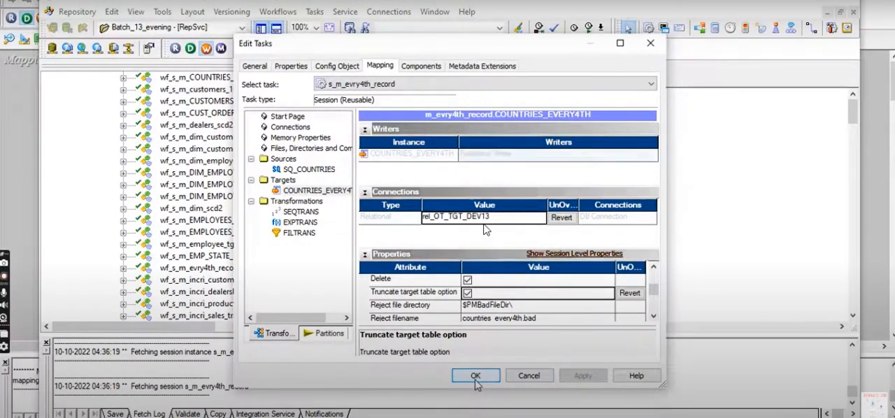
{"action": "left_click", "coordinate": [475, 376]}
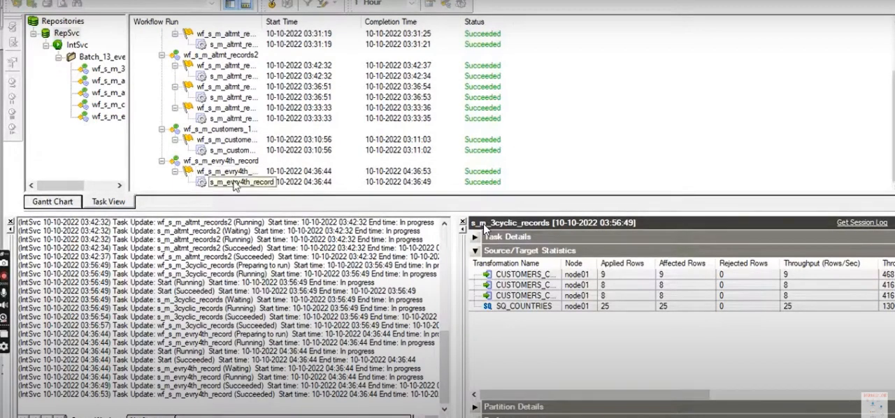
Step: Check the source/target statistics of the s_m_evry4th_record run, and query all rows of countries_every4th in SQL Developer
{"action": "left_click", "coordinate": [233, 183]}
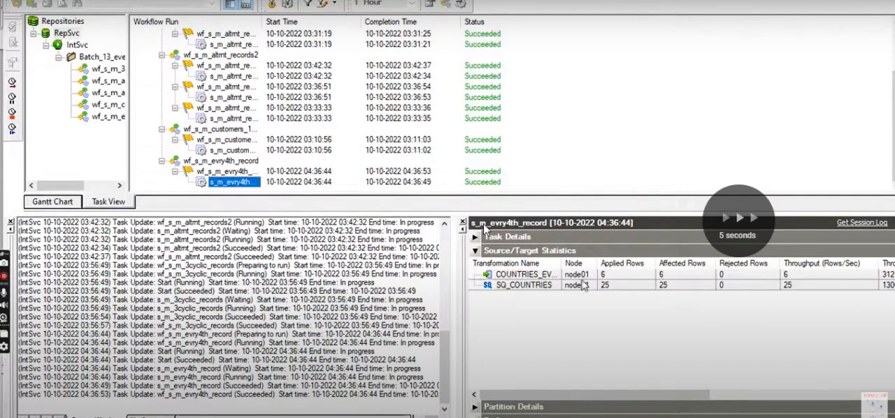
{"action": "left_click", "coordinate": [583, 286]}
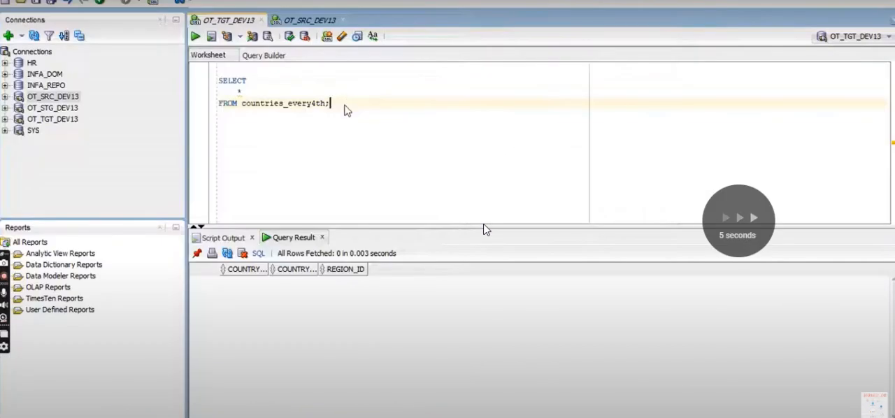
{"action": "key", "text": "ctrl+Return"}
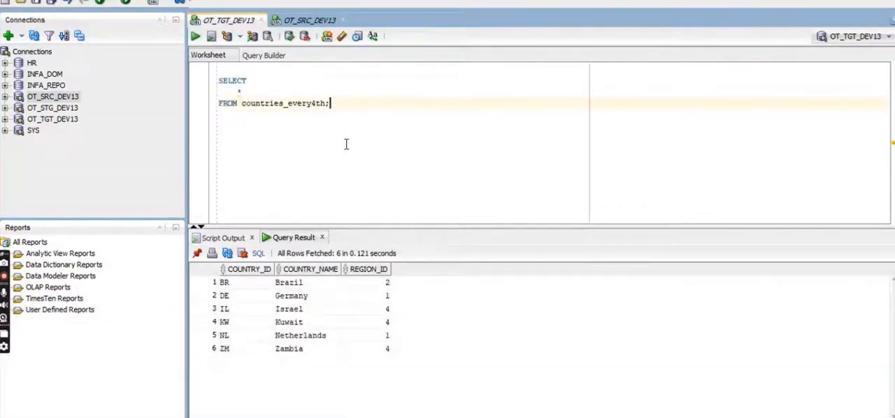
Step: Query all rows of the countries table on OT_SRC_DEV13 and match the target's Brazil record to its source row
{"action": "left_click", "coordinate": [301, 285]}
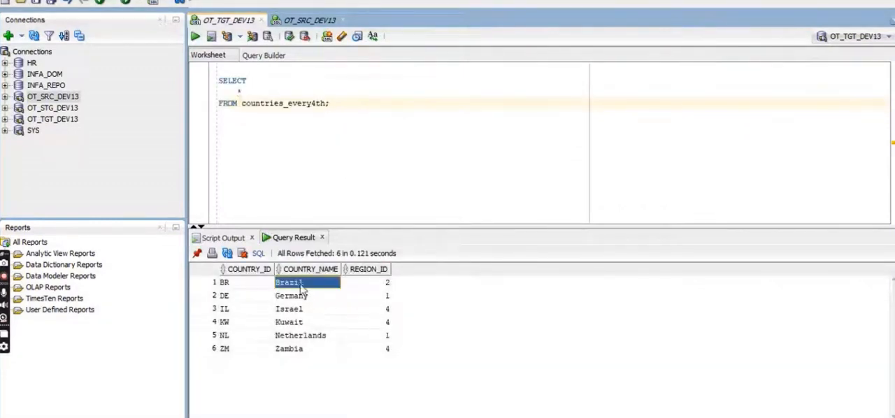
{"action": "left_click", "coordinate": [306, 22]}
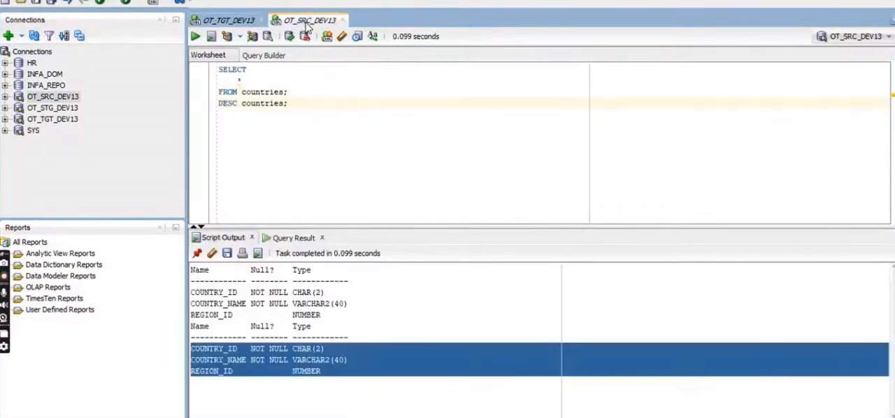
{"action": "left_click", "coordinate": [296, 92]}
{"action": "key", "text": "ctrl+Return"}
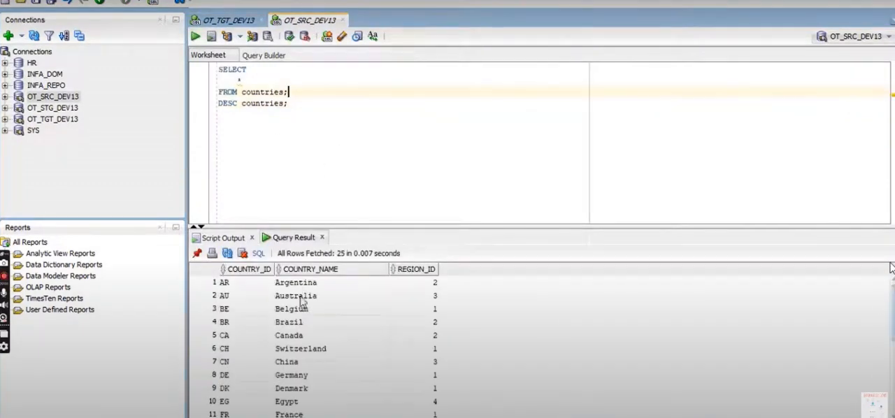
{"action": "left_click", "coordinate": [303, 324]}
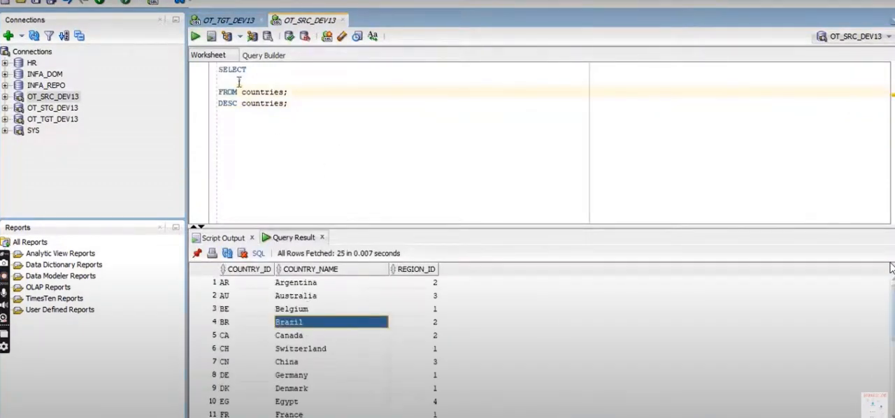
Step: Compare the target's Germany record with its position in the source results, counting the rows on from Brazil
{"action": "left_click", "coordinate": [228, 20]}
{"action": "left_click", "coordinate": [293, 297]}
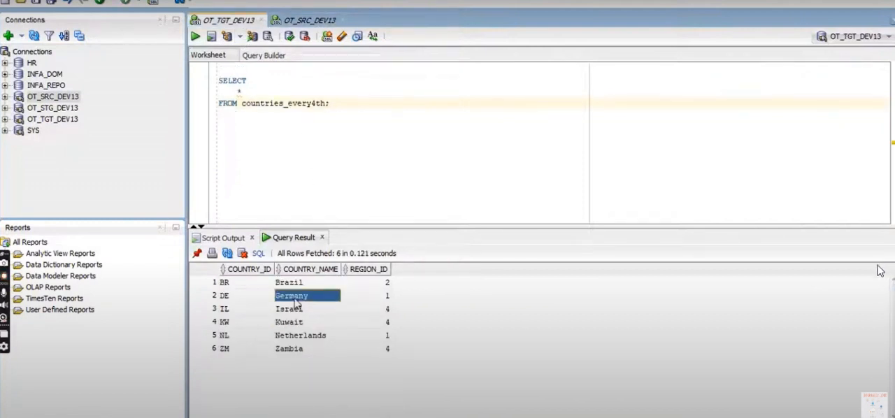
{"action": "left_click", "coordinate": [308, 21]}
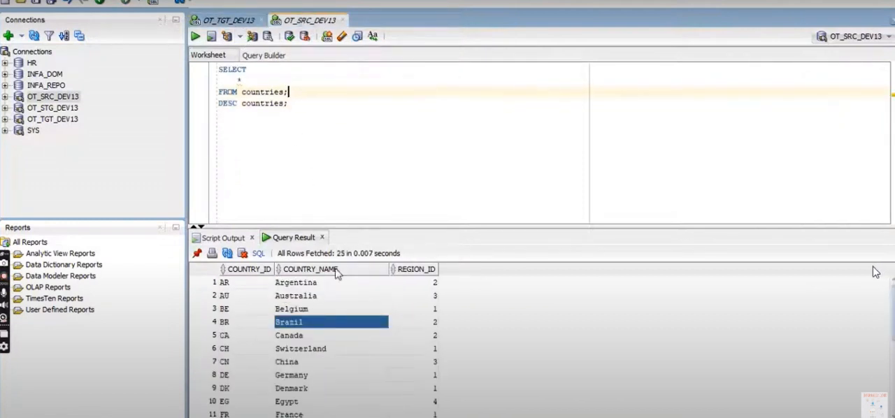
{"action": "left_click", "coordinate": [305, 339]}
{"action": "left_click", "coordinate": [306, 354]}
{"action": "left_click", "coordinate": [300, 367]}
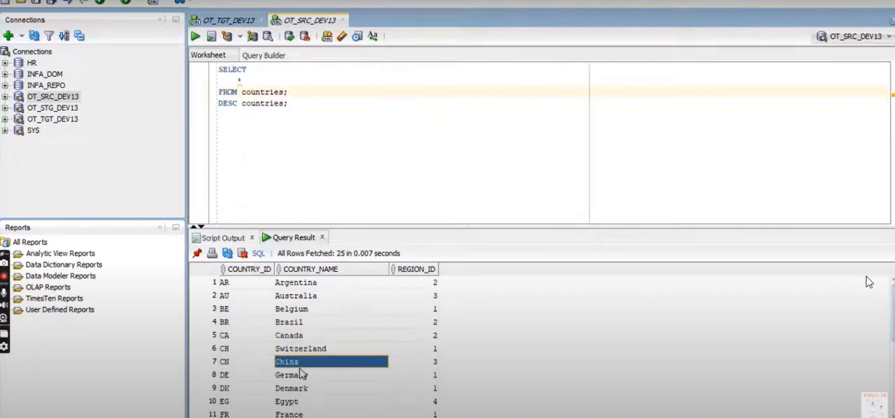
{"action": "left_click", "coordinate": [303, 377]}
Step: Compare the Israel and Kuwait records between the source countries results and the countries_every4th results
{"action": "scroll", "coordinate": [313, 375], "scroll_direction": "down", "scroll_amount": 2}
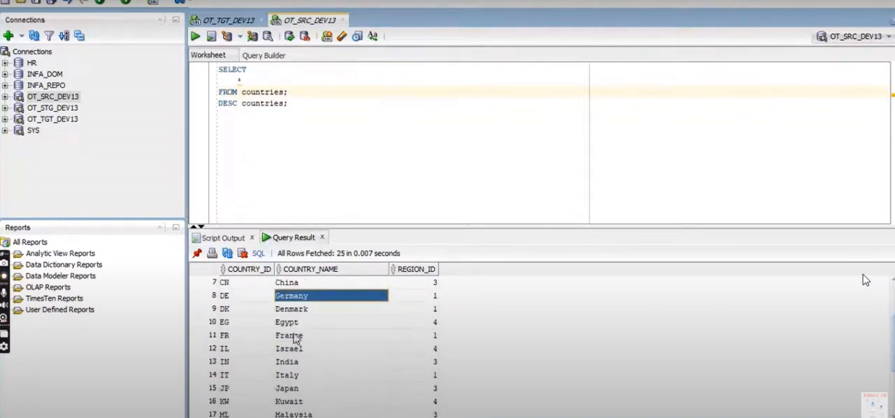
{"action": "left_click", "coordinate": [299, 349]}
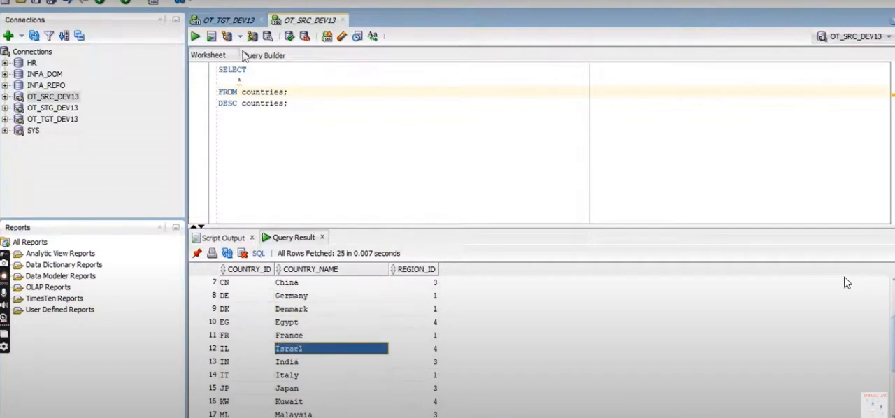
{"action": "left_click", "coordinate": [237, 22]}
{"action": "left_click", "coordinate": [311, 311]}
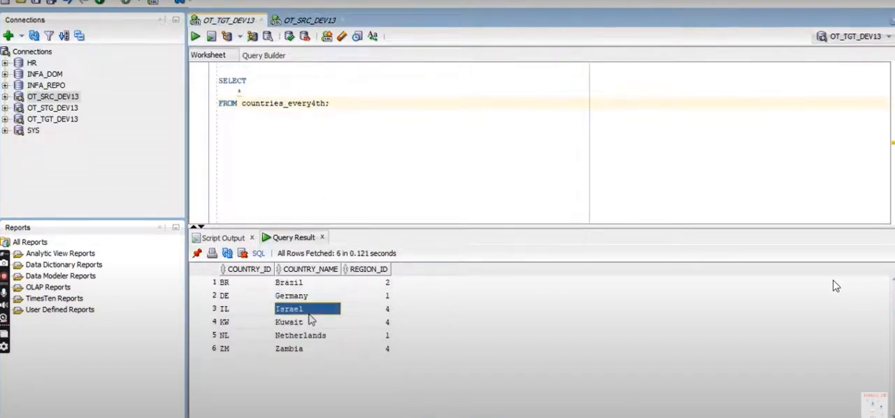
{"action": "left_click", "coordinate": [302, 23]}
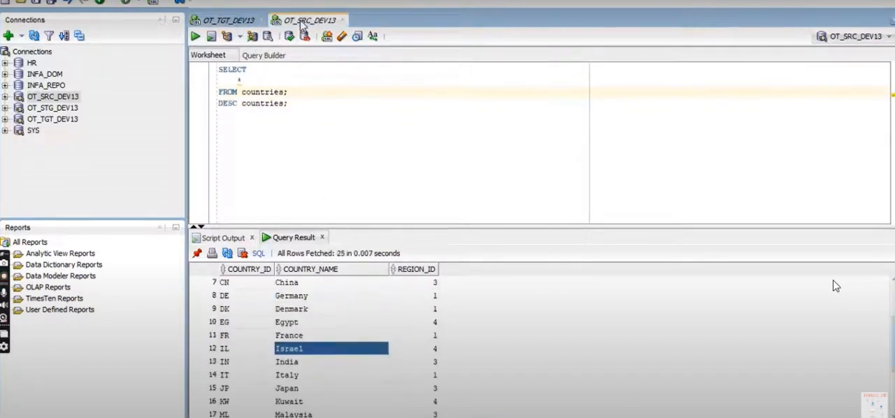
{"action": "left_click", "coordinate": [308, 402]}
{"action": "left_click", "coordinate": [233, 22]}
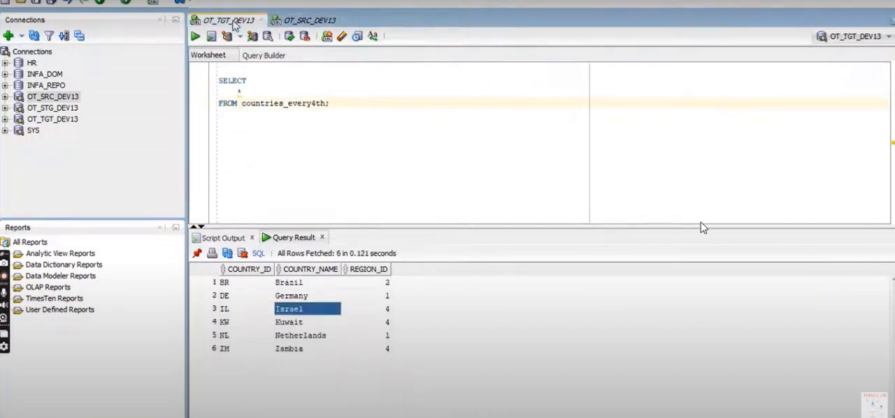
Step: Write a note starting with "succ" a few lines below the countries_every4th query in the OT_TGT_DEV13 worksheet
{"action": "left_click", "coordinate": [378, 113]}
{"action": "key", "text": "Return"}
{"action": "key", "text": "Return"}
{"action": "key", "text": "Return"}
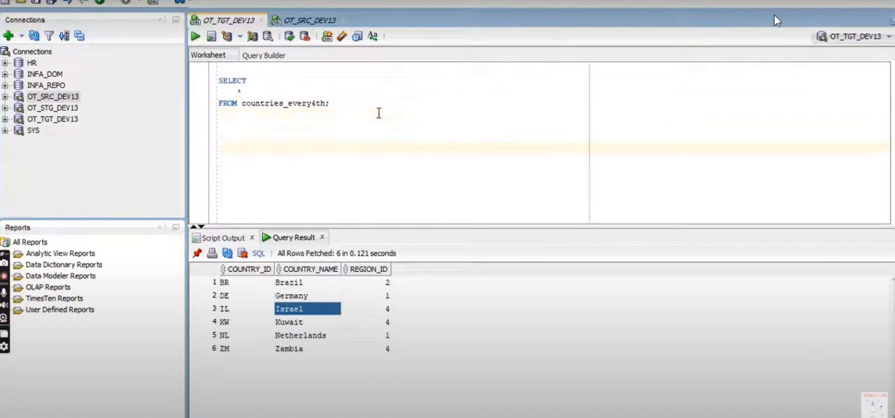
{"action": "type", "text": "succ"}
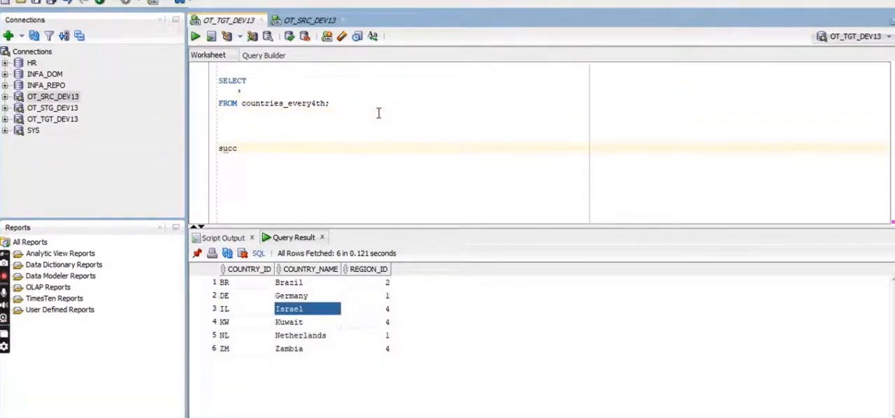